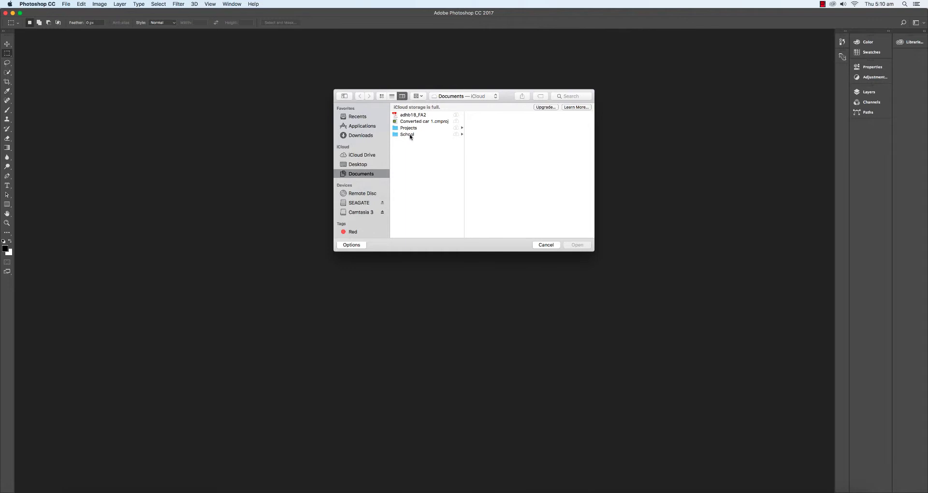
Open the scanned penguin JPG from the School > 2018 > 01 student works folder
left_click(409, 134)
left_click(476, 122)
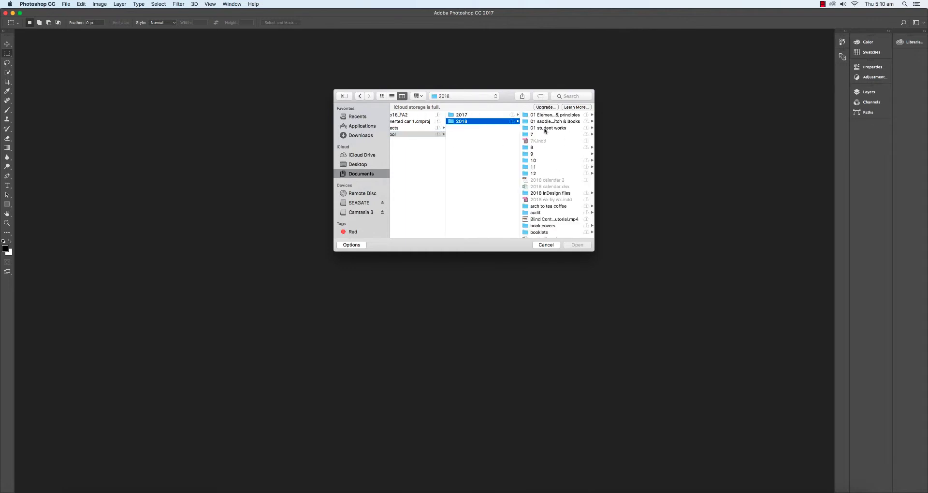
left_click(545, 129)
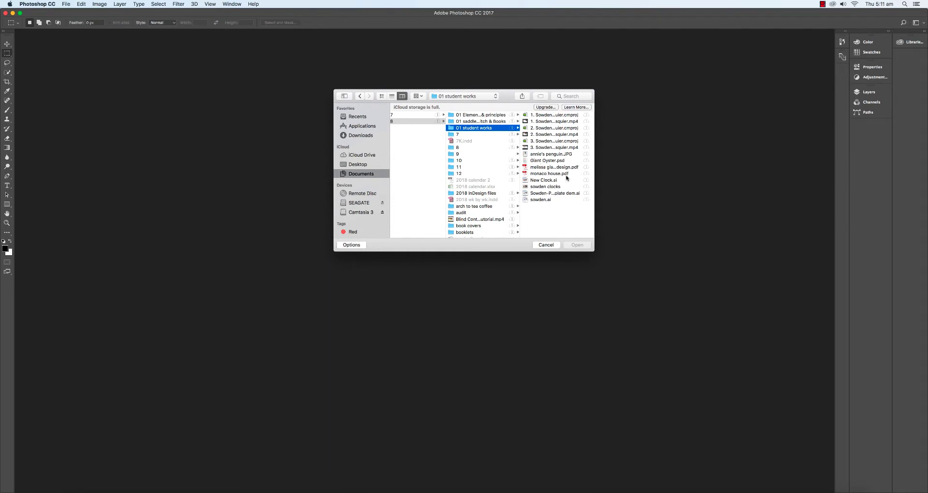
double_click(549, 155)
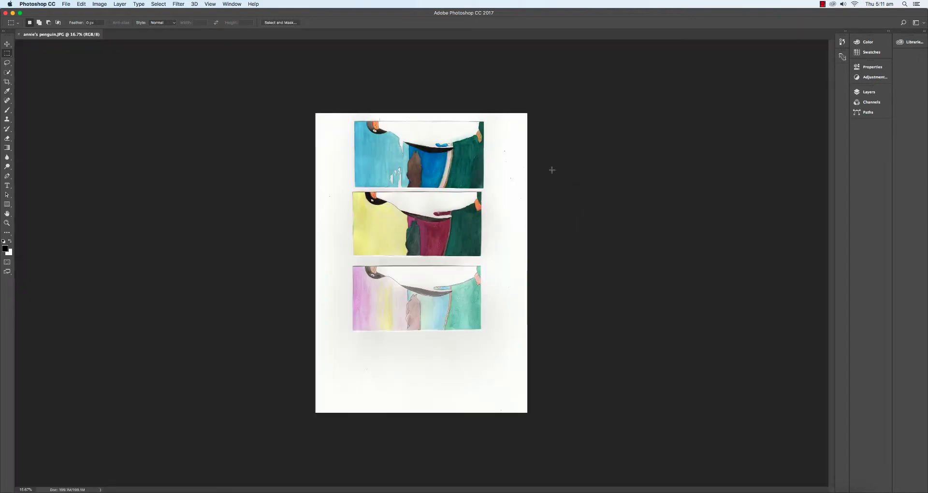
Rotate the whole image 90° clockwise so the penguins stand upright
left_click(100, 4)
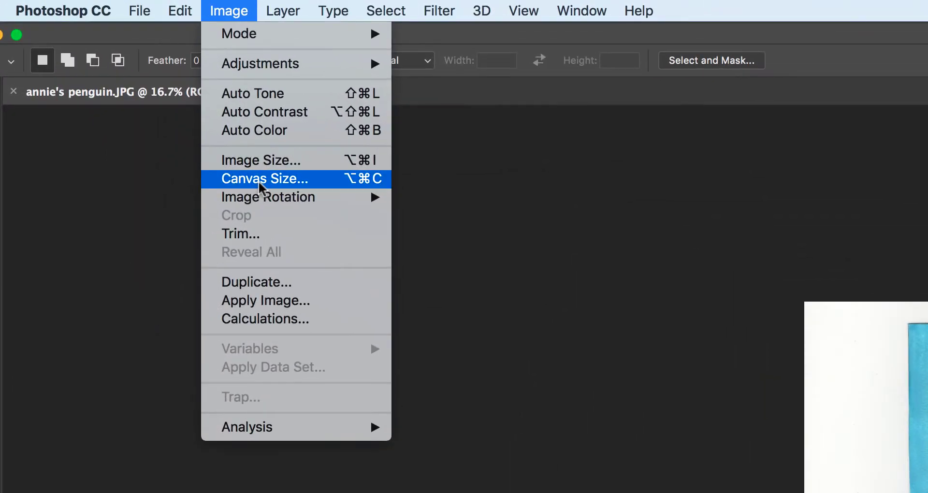
mouse_move(117, 78)
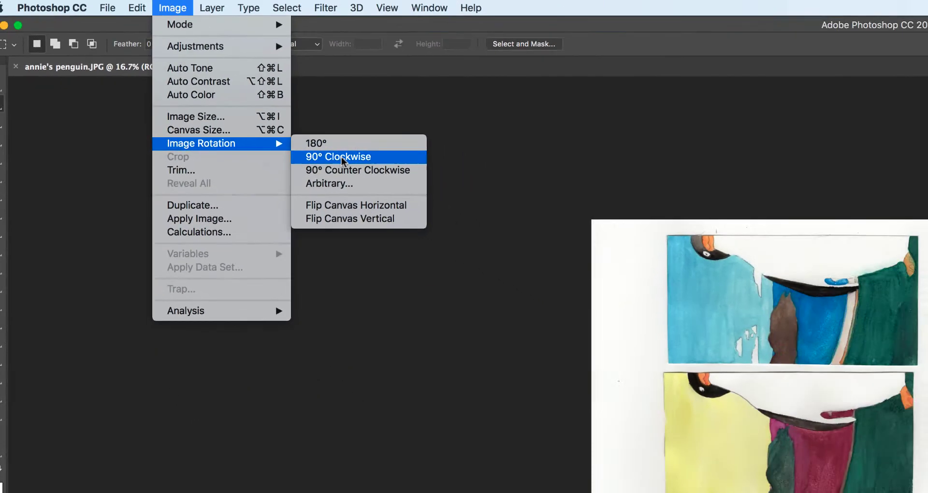
left_click(463, 215)
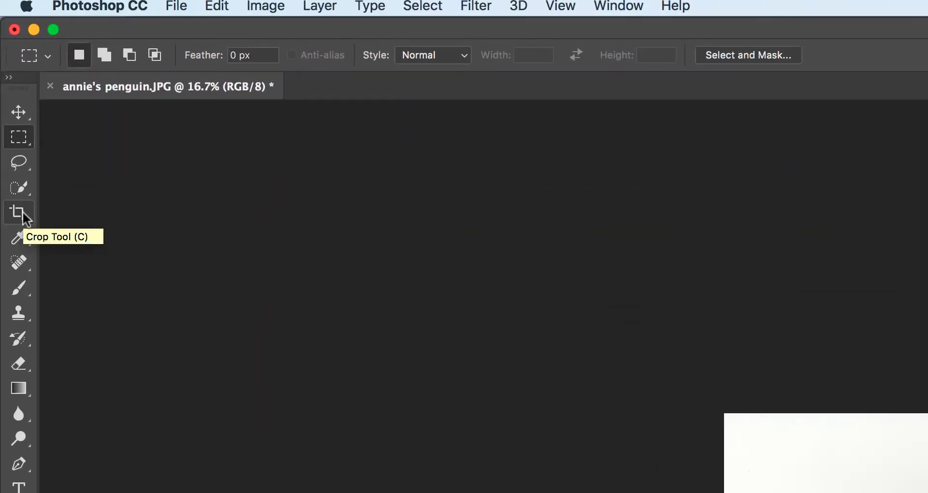
Crop the scan to the middle penguin painting with the yellow sky, keeping a narrow white border around it
left_click(19, 213)
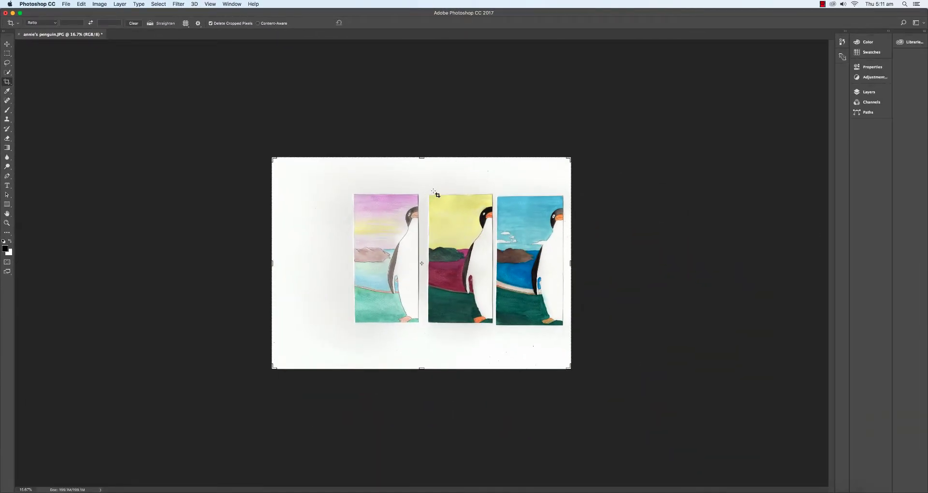
key("super+plus")
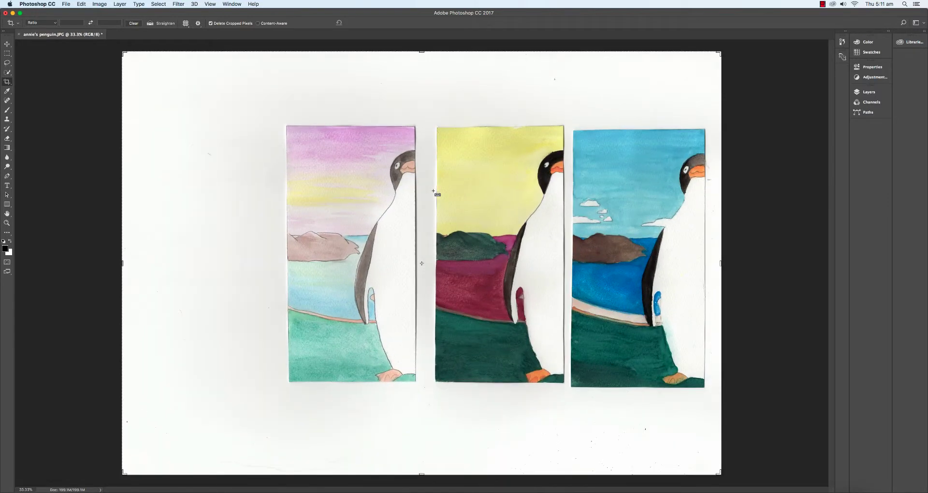
key("super+minus")
key("super+minus")
key("super+minus")
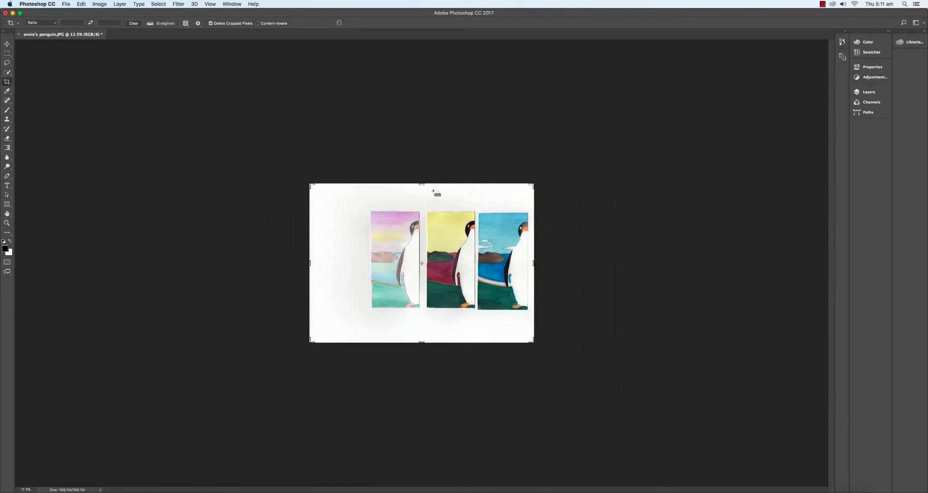
key("super+plus")
key("super+plus")
key("super+plus")
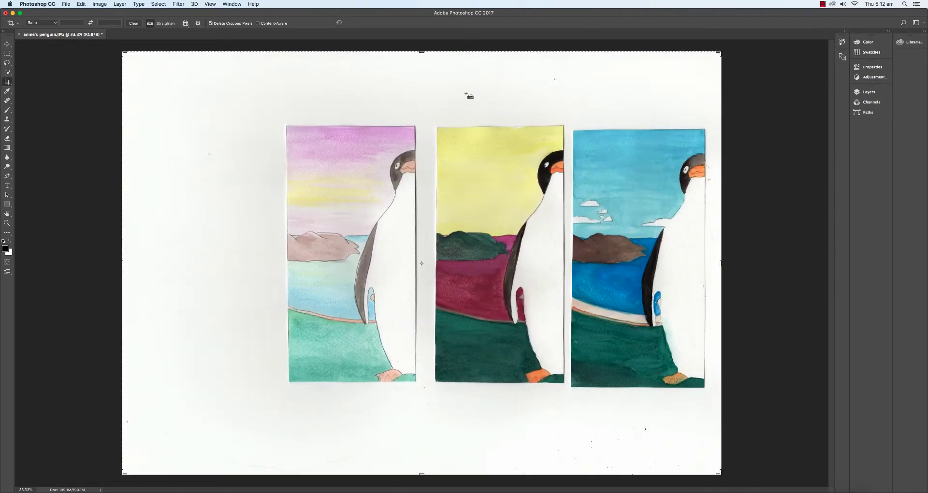
key("super+0")
key("super+plus")
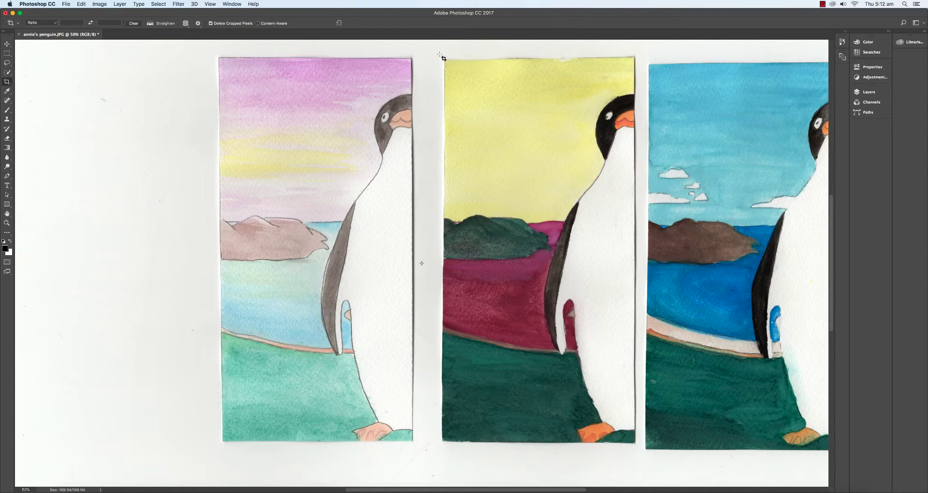
mouse_move(443, 58)
left_mouse_down()
mouse_move(489, 75)
mouse_move(586, 338)
mouse_move(640, 449)
left_mouse_up()
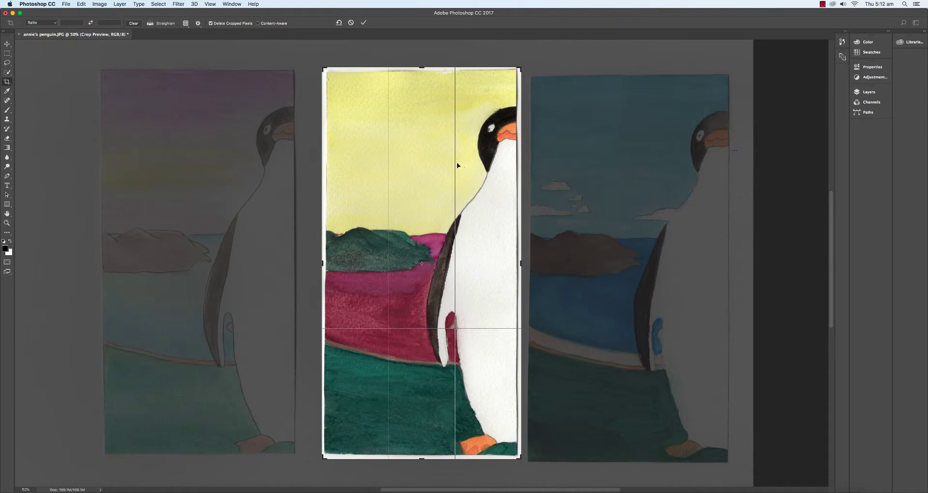
key("Return")
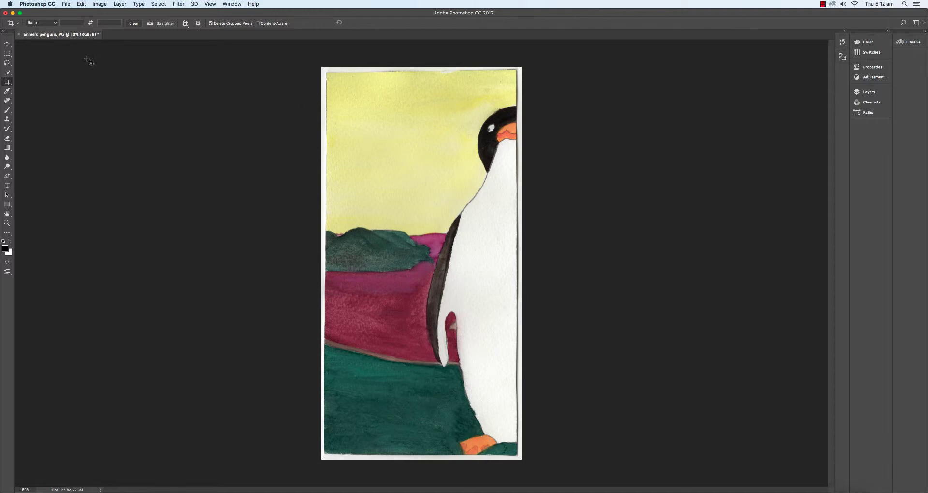
Save the cropped image as a new JPEG with 2 added to the file name, at quality 12 (Maximum)
left_click(66, 4)
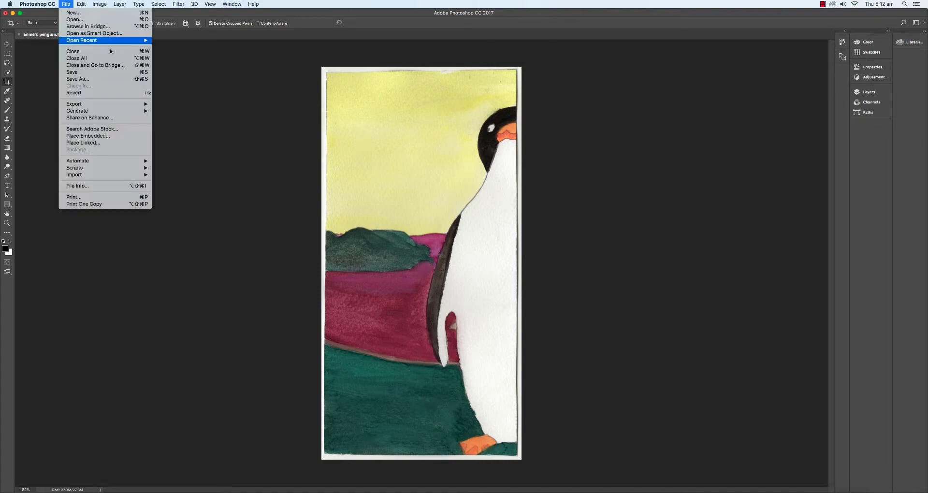
mouse_move(102, 105)
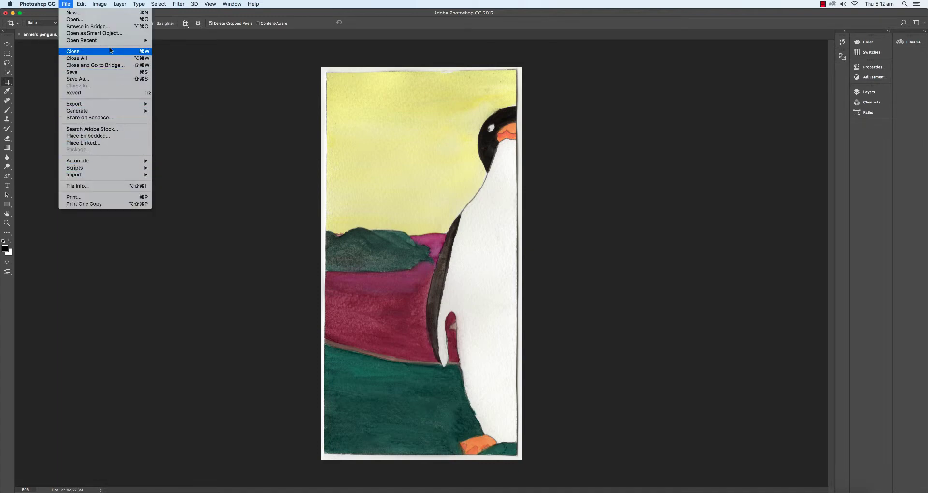
left_click(97, 80)
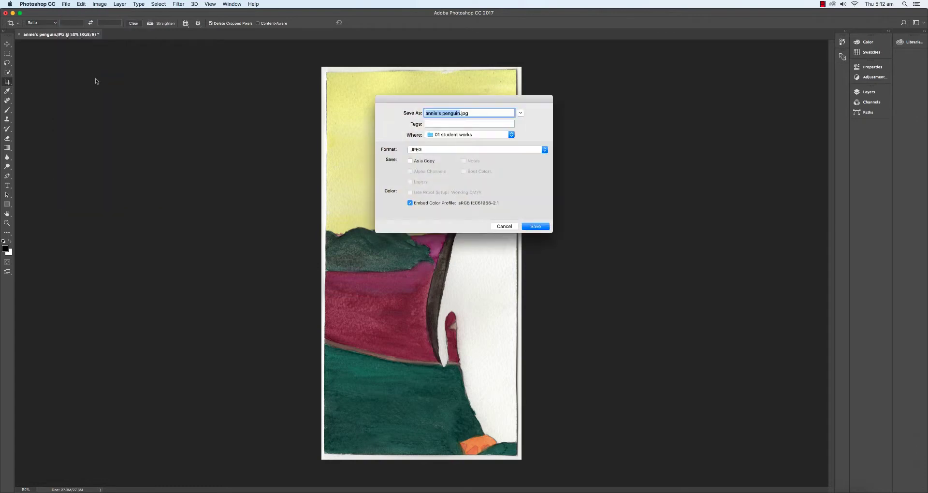
left_click(459, 113)
type("2")
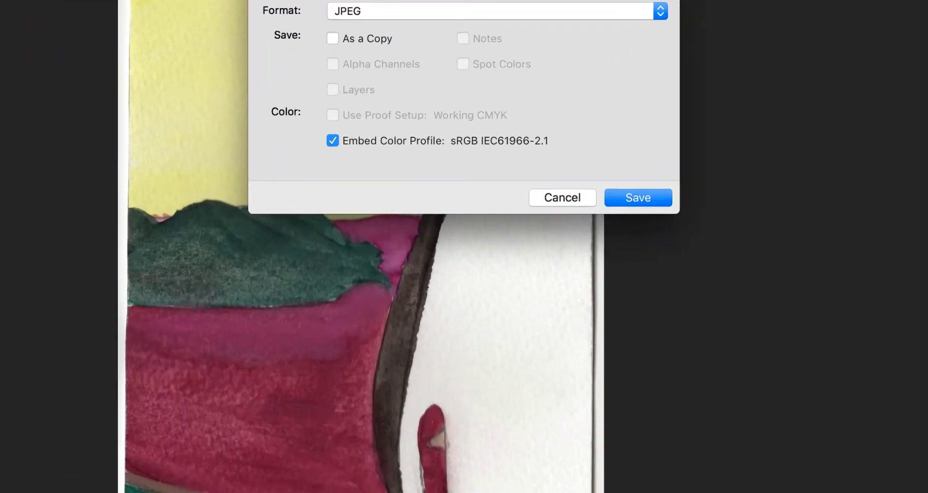
key("Return")
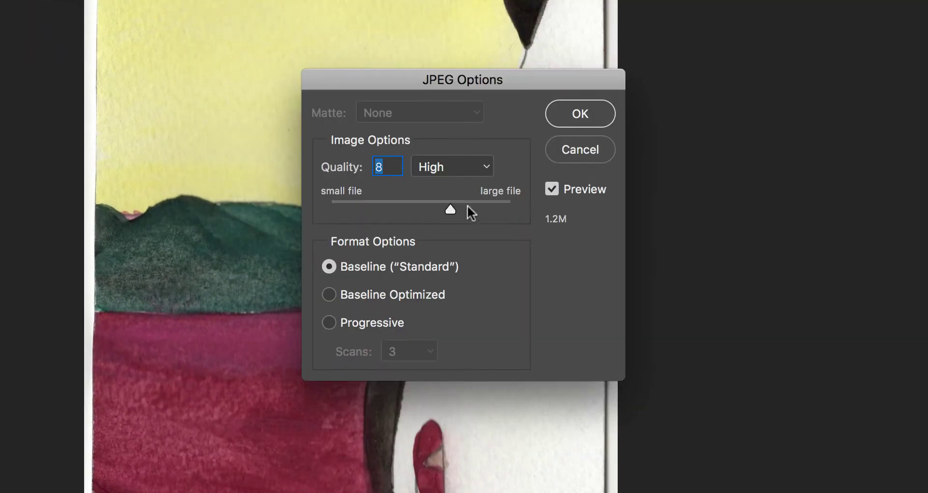
left_click_drag(449, 206, 511, 208)
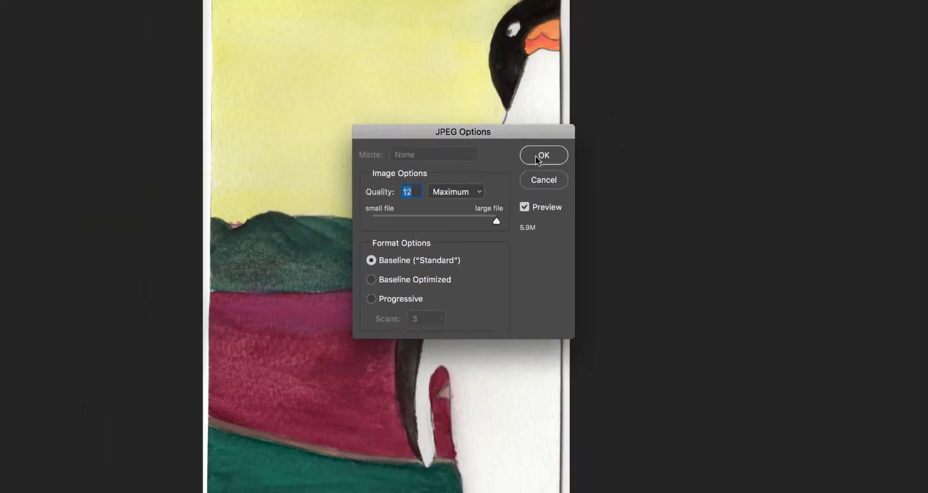
left_click(574, 121)
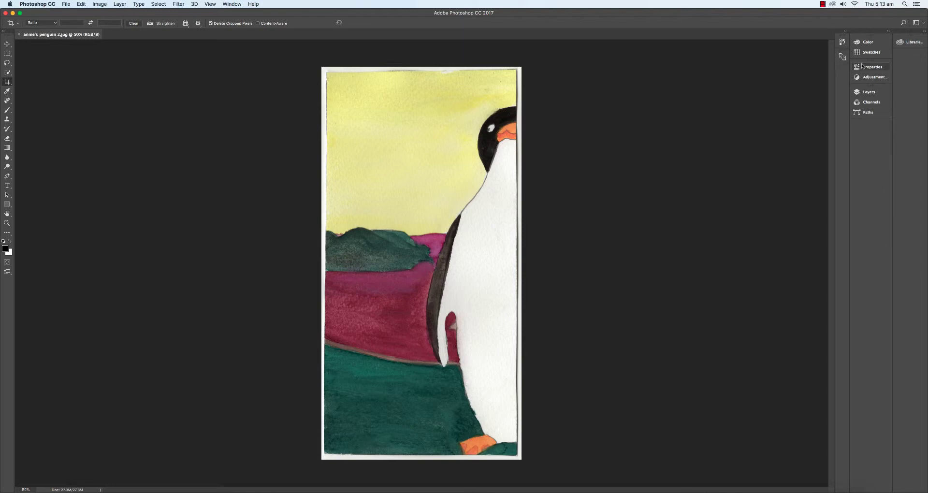
Convert the locked Background into an editable layer named Layer 0
left_click(870, 93)
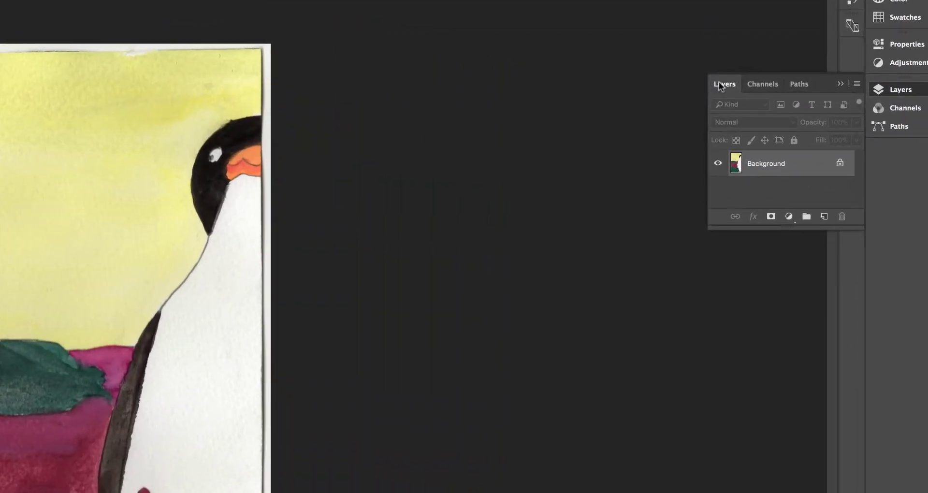
double_click(776, 164)
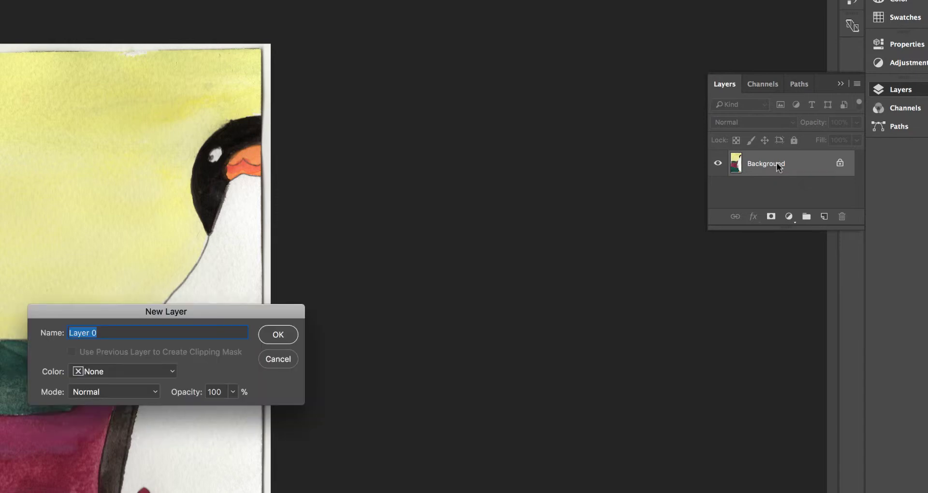
left_click(284, 339)
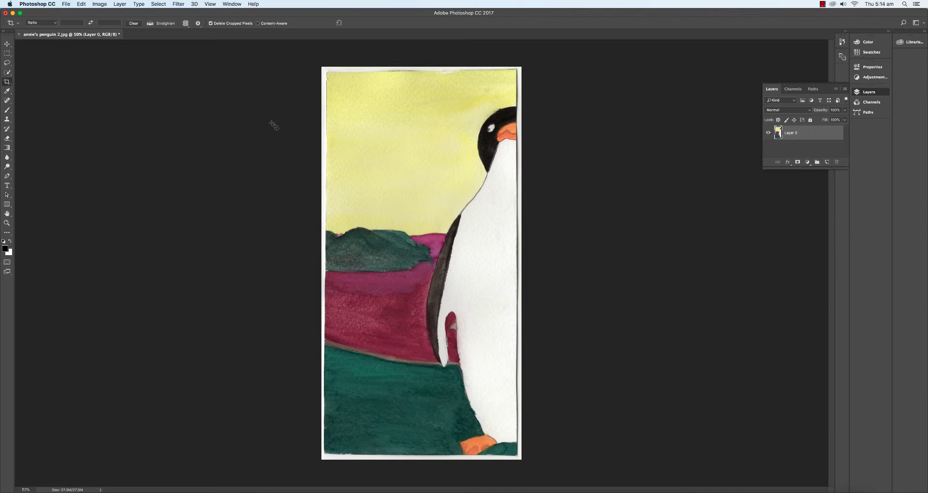
Rotate Layer 0 very slightly counterclockwise to straighten the painting in the canvas
left_click(81, 4)
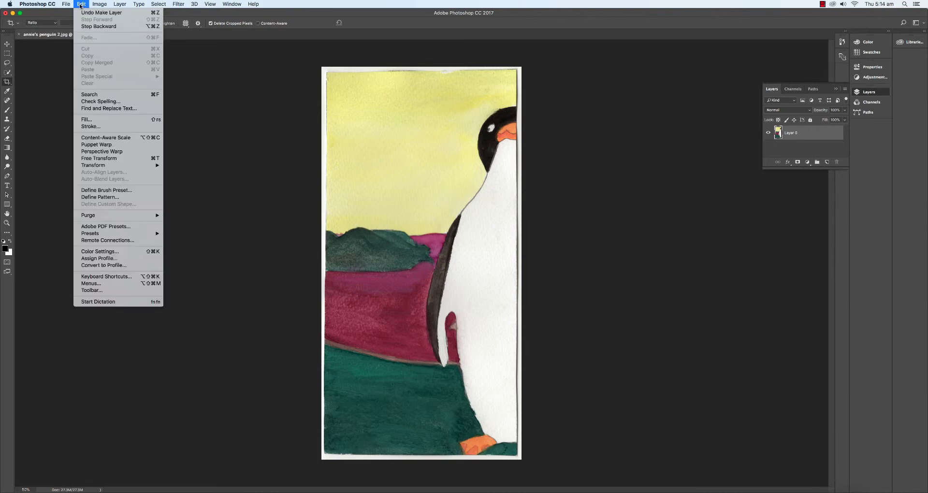
mouse_move(117, 167)
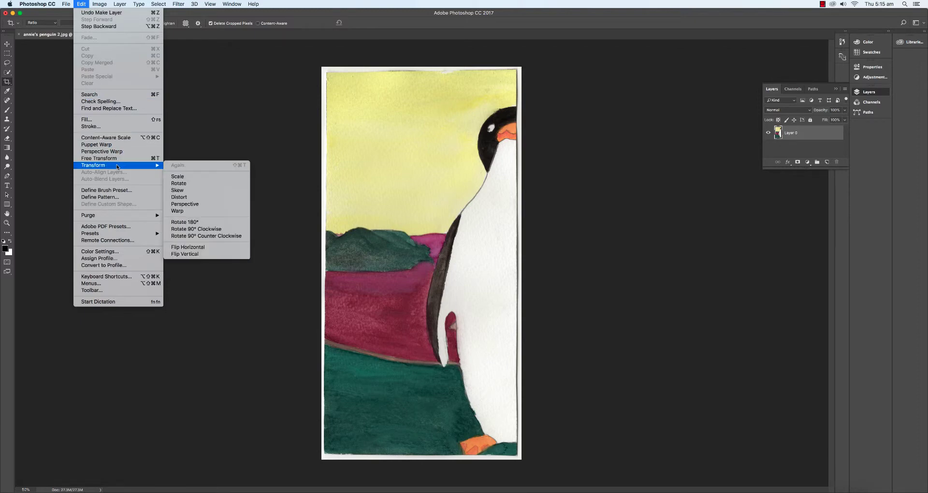
left_click(188, 184)
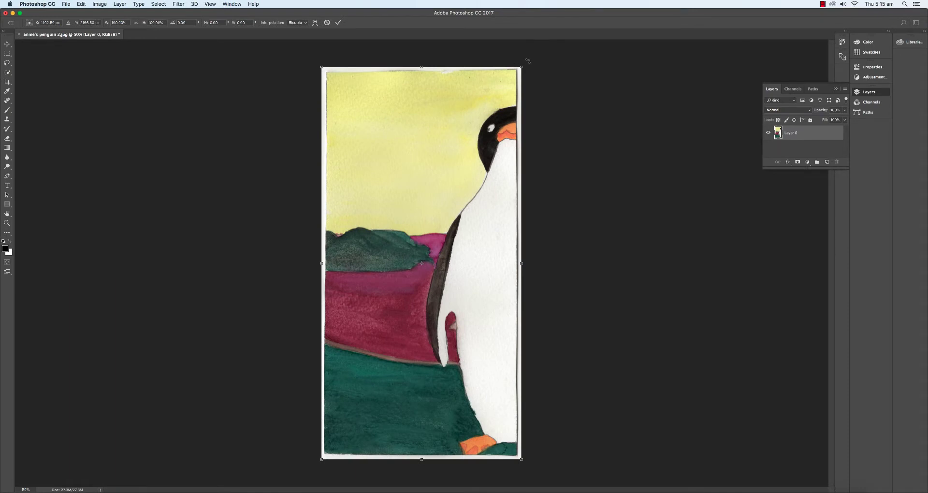
mouse_move(528, 60)
left_mouse_down()
mouse_move(543, 56)
mouse_move(589, 181)
mouse_move(598, 129)
mouse_move(523, 52)
mouse_move(530, 56)
left_mouse_up()
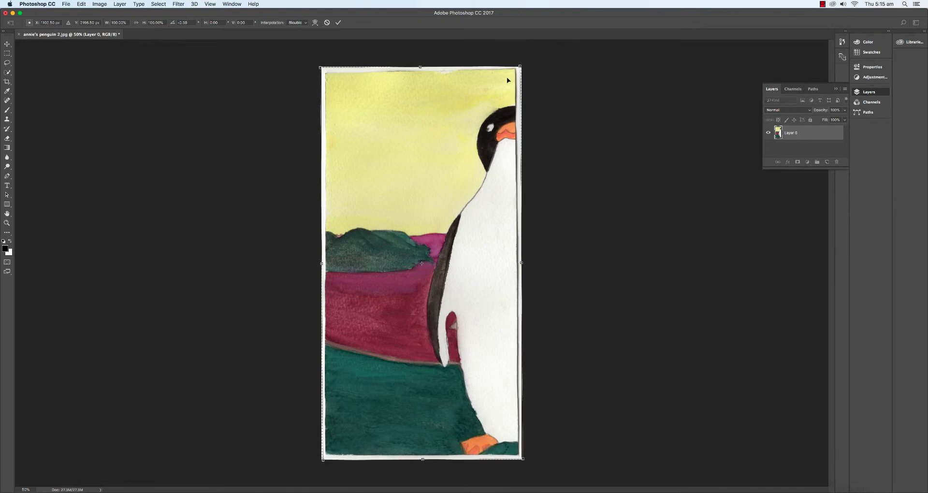
key("Return")
Crop all four sides of the image inward to the painting's edges to trim off the white border
key("c")
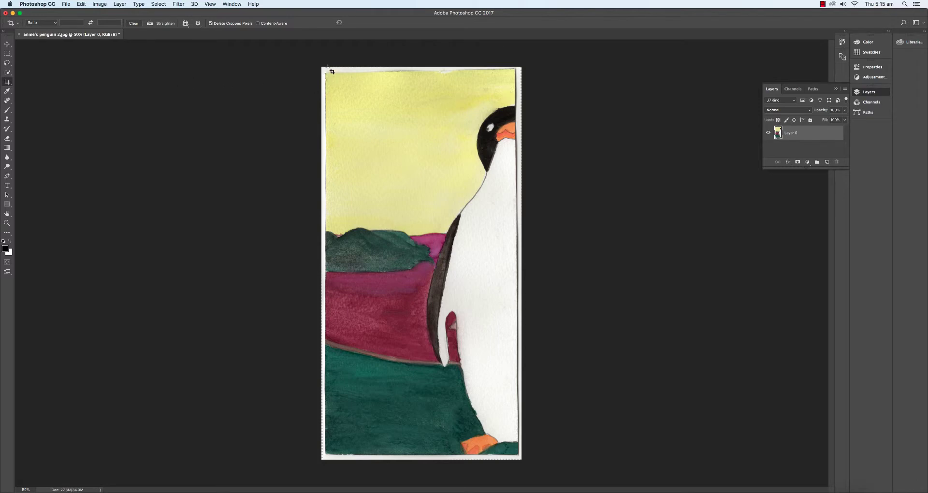
left_click(7, 81)
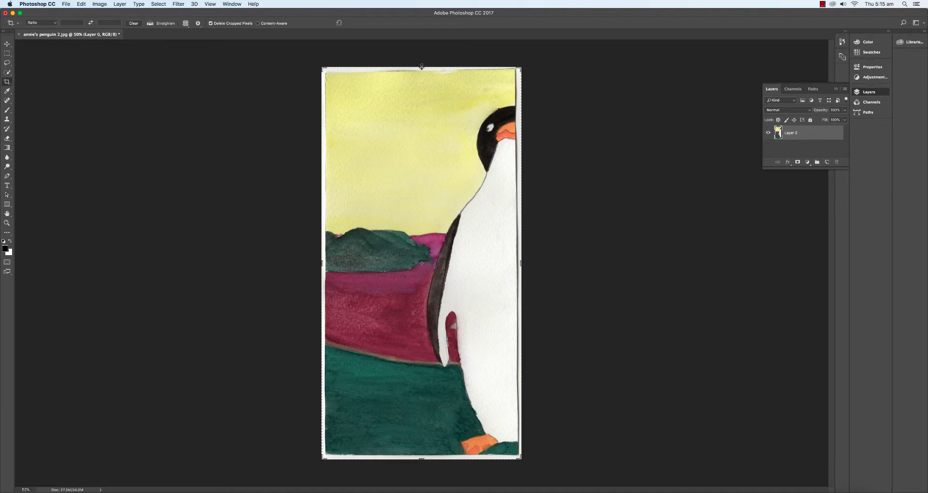
left_click_drag(421, 68, 423, 70)
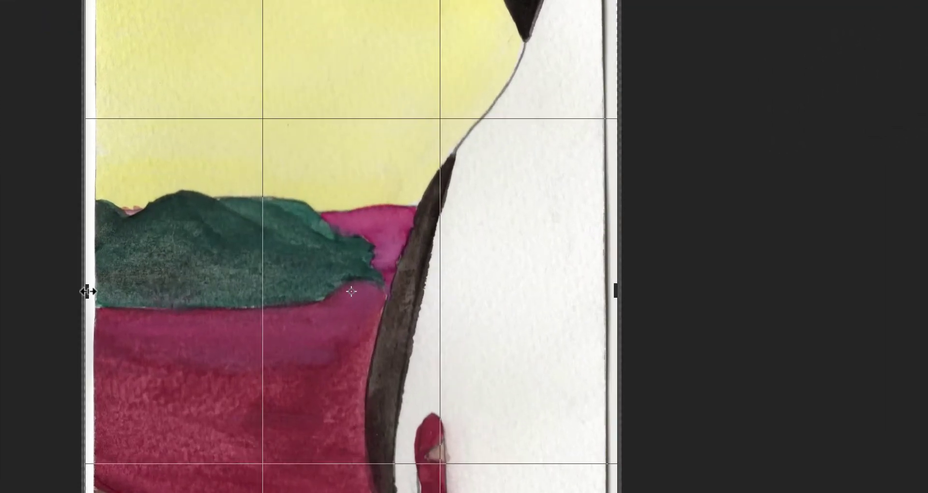
left_click_drag(314, 264, 315, 264)
left_click_drag(94, 291, 93, 290)
left_click_drag(608, 291, 600, 290)
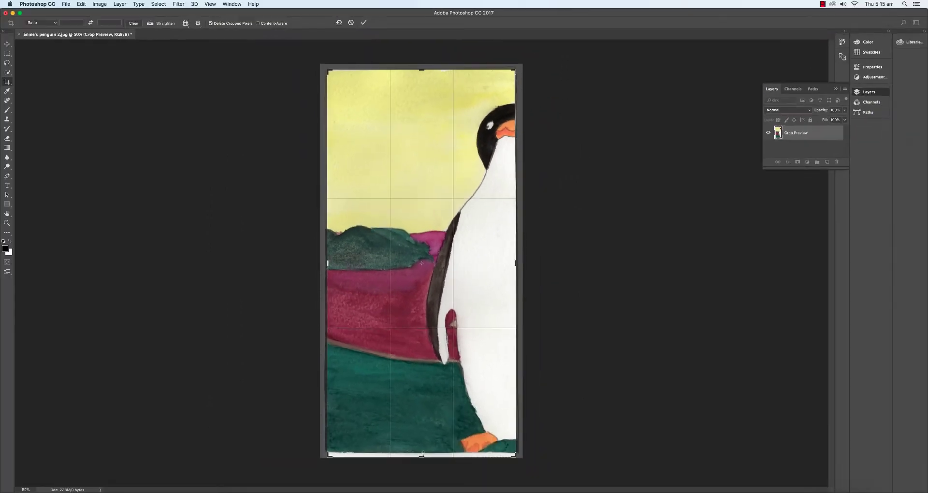
left_click_drag(422, 454, 423, 453)
left_click(7, 44)
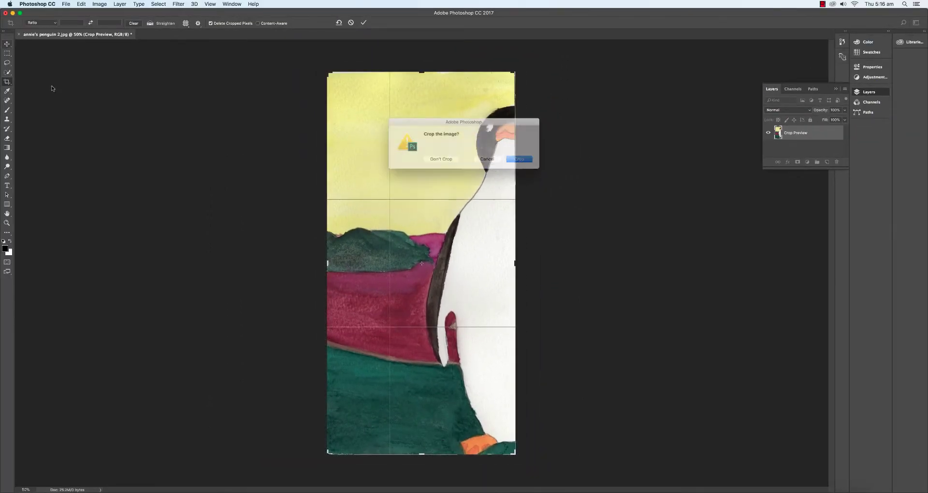
left_click(517, 161)
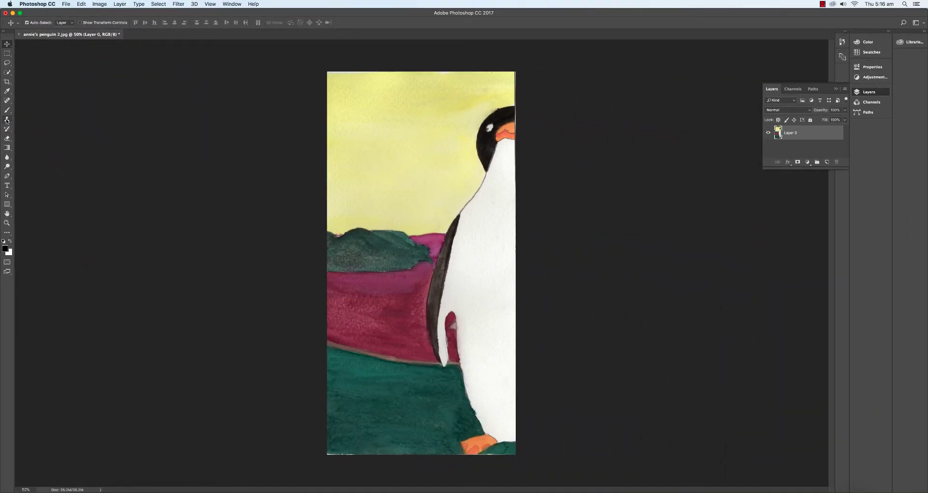
Choose the Clone Stamp tool and enlarge its soft brush to 100 px for retouching the penguin's head
left_click(7, 120)
scroll(502, 84, "up", 1)
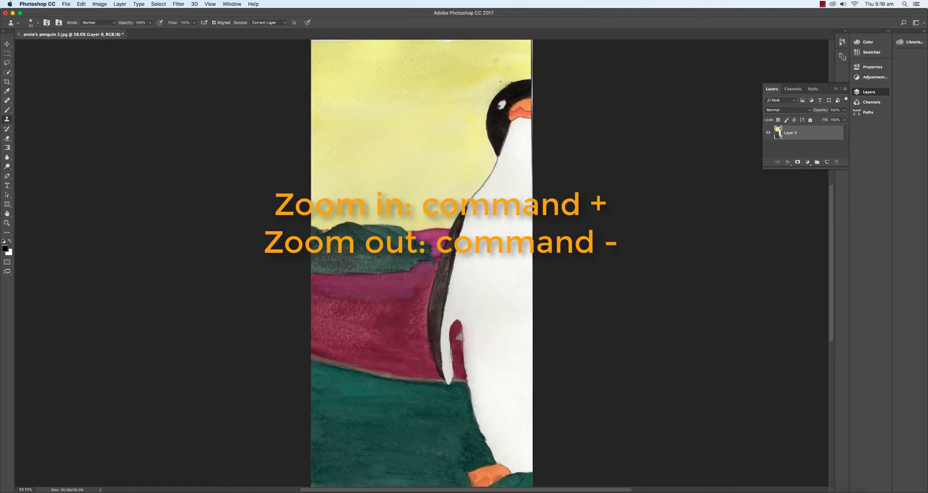
key("super+equal")
key("super+equal")
key("super+equal")
key("super+equal")
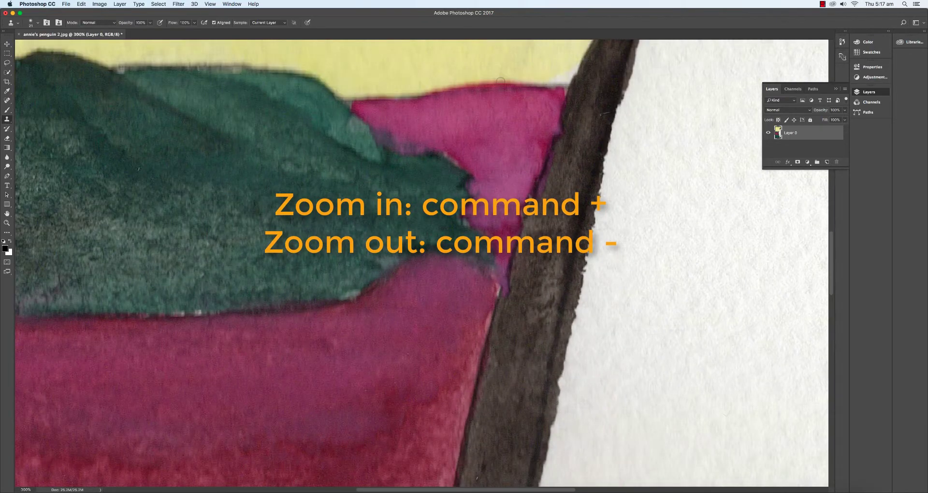
left_click_drag(501, 136, 296, 342)
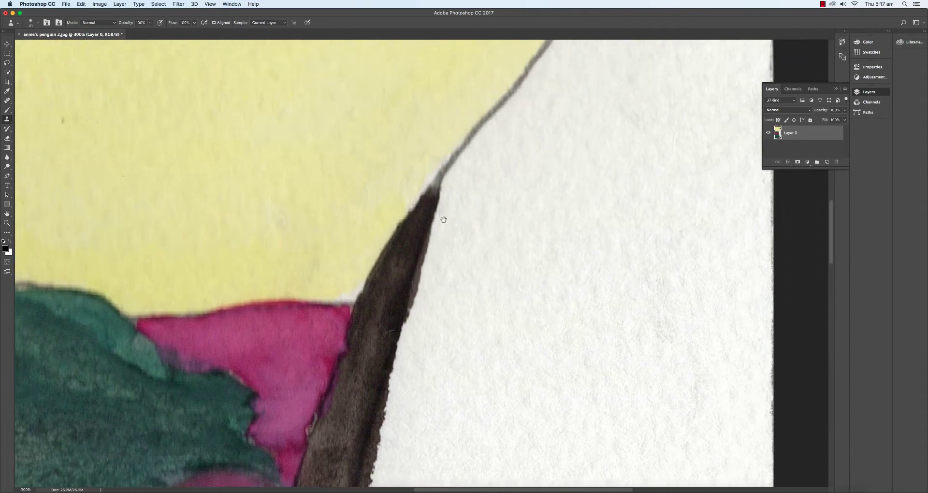
left_click_drag(611, 121, 355, 294)
left_click_drag(437, 295, 461, 353)
left_click_drag(426, 184, 428, 236)
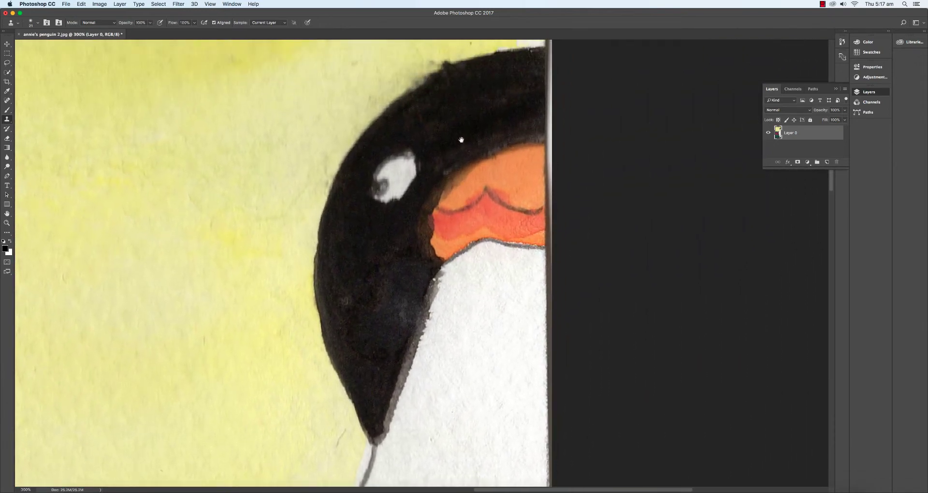
left_click_drag(461, 140, 440, 188)
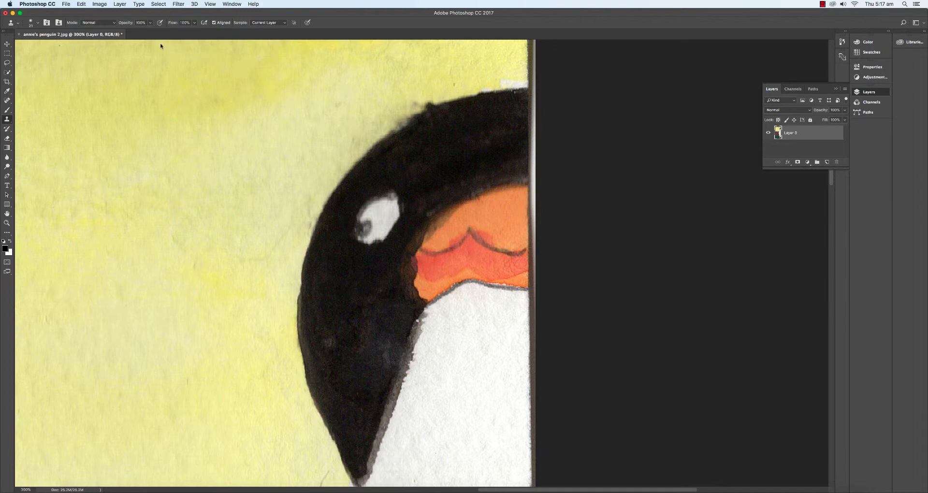
left_click(38, 23)
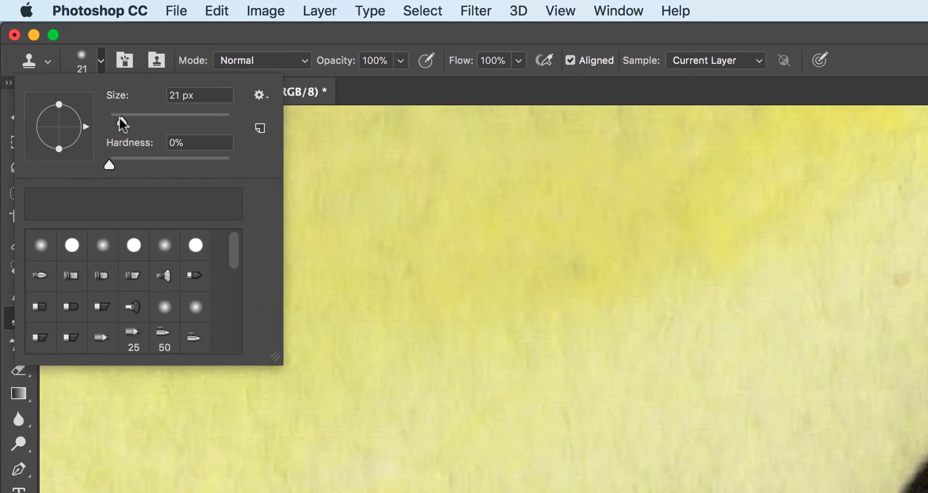
left_click_drag(120, 117, 202, 117)
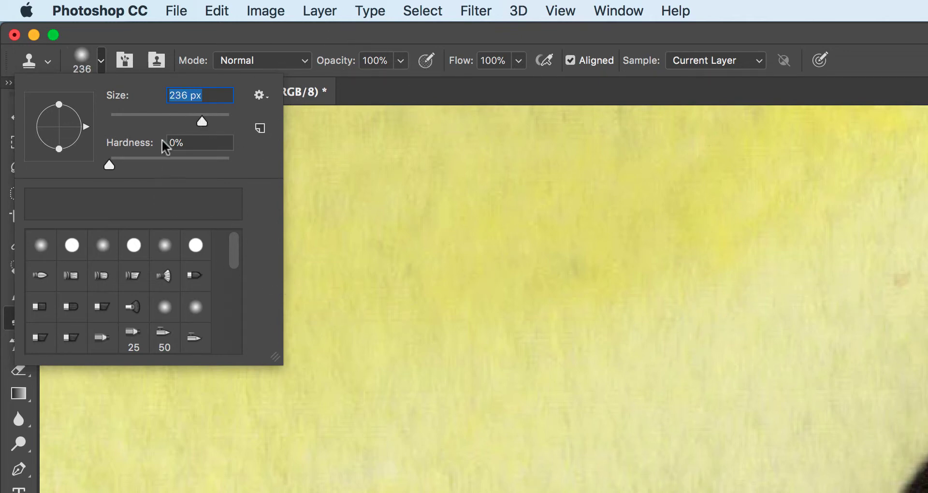
left_click_drag(197, 121, 168, 120)
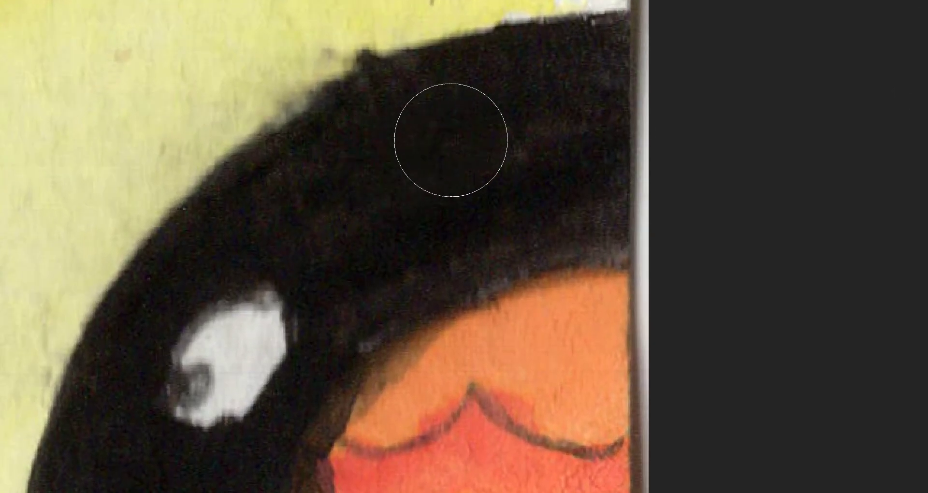
Clone the head's black paint over the pale strip where the penguin's head meets the right edge of the painting
left_click_drag(603, 84, 639, 69)
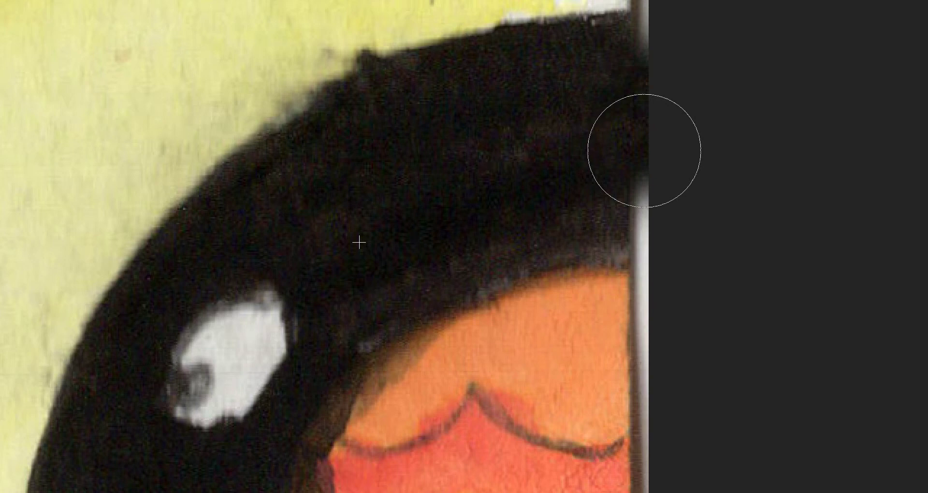
left_click(645, 180)
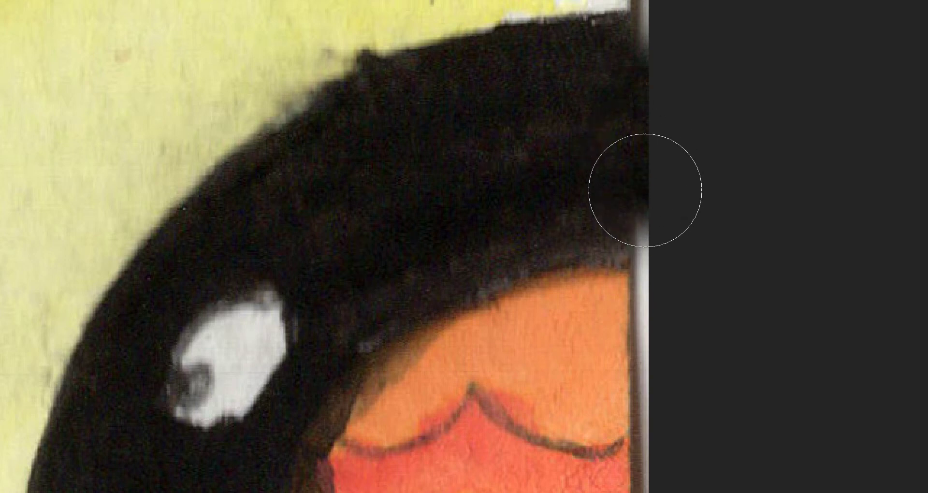
left_click(646, 201)
left_click(648, 214)
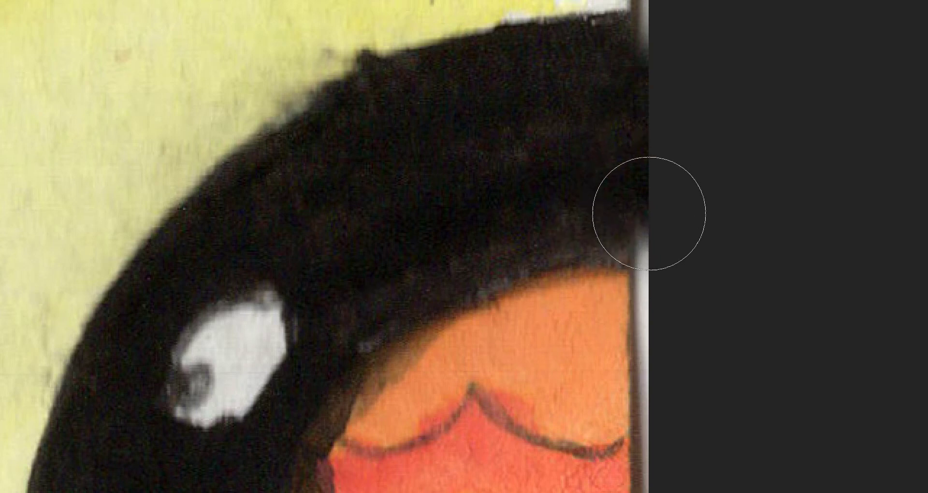
left_click(651, 222)
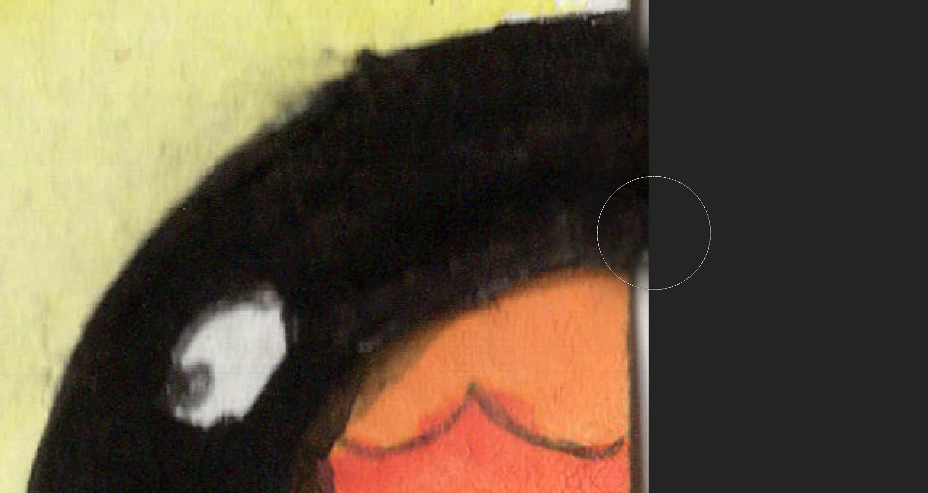
left_click(660, 229)
left_click(681, 230)
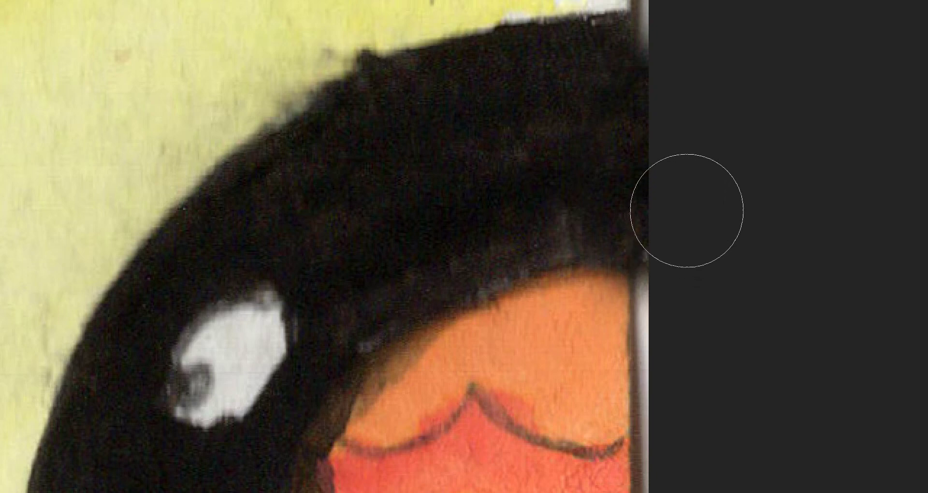
left_click(654, 79)
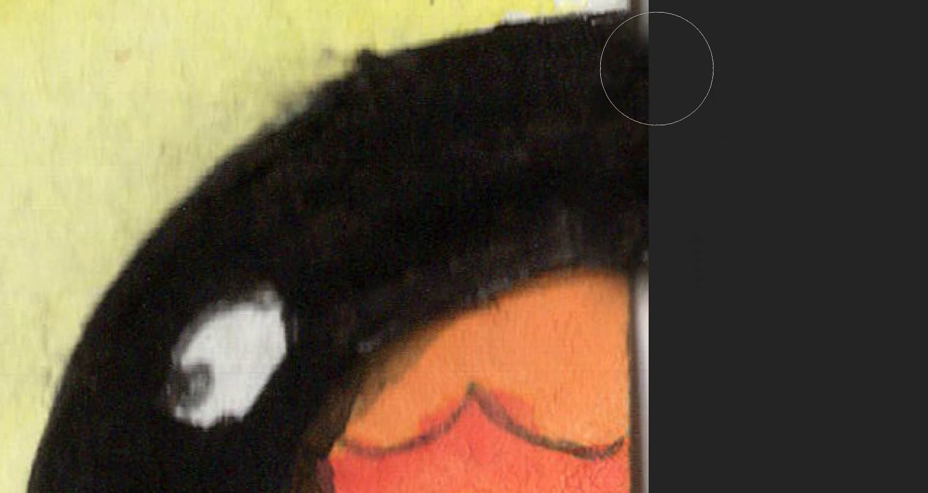
left_click(657, 64)
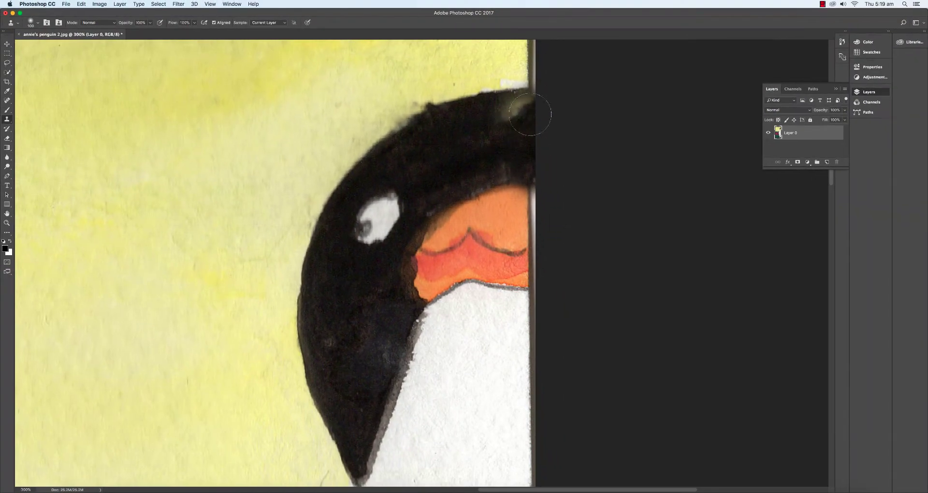
Resample the head's black and clone it over the yellowish smudge at the edge of the painting near the head's crown
left_click(437, 143, "alt")
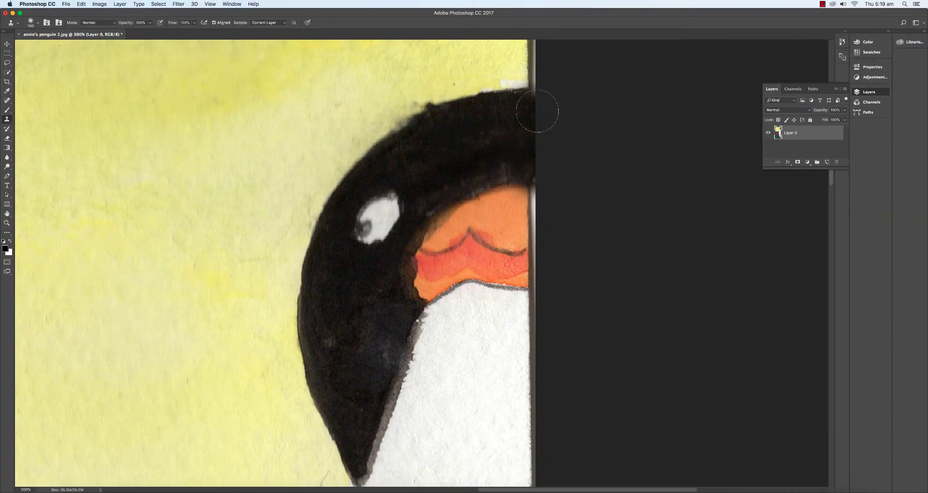
left_click(539, 110)
mouse_move(539, 110)
left_mouse_down()
mouse_move(539, 154)
mouse_move(528, 150)
mouse_move(530, 137)
left_mouse_up()
Try to clone over the strip beside the orange beak with the large brush, and undo the attempt
left_click_drag(537, 208, 530, 229)
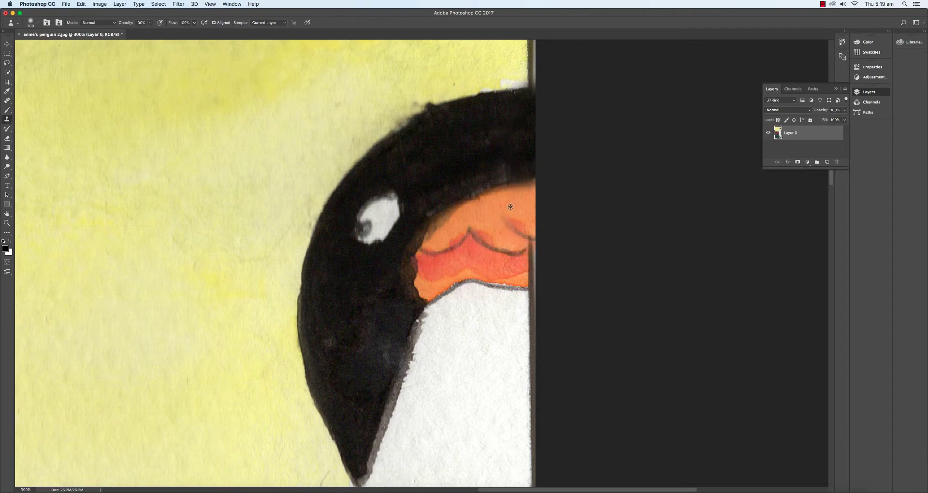
key("super+z")
key("alt+super+z")
Reduce the clone brush size and extend the orange upper beak over the strip at the painting's right edge
left_click(37, 22)
left_click_drag(53, 45, 47, 46)
left_click_drag(530, 226, 529, 241)
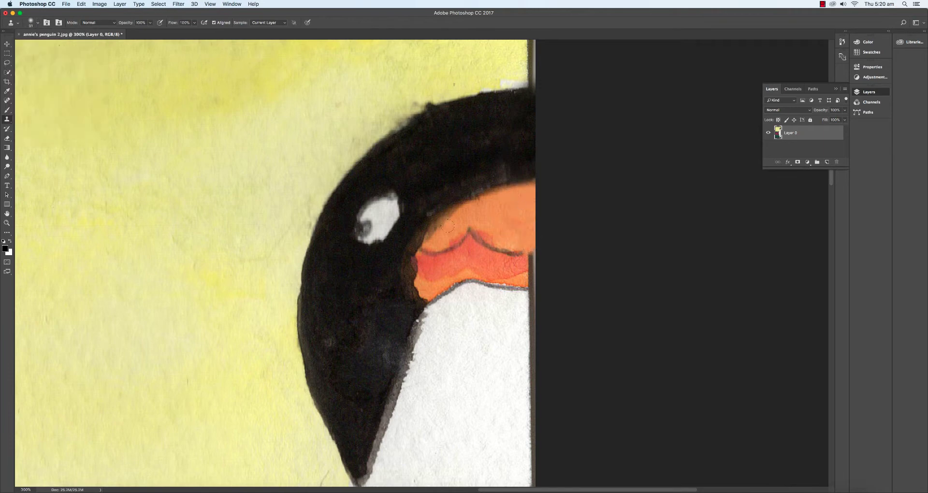
Clone yellow sky over the strip along the painting's right edge above the head and over the smudge on the head's outline
scroll(511, 265, "up", 3)
scroll(510, 265, "up", 6)
left_click(503, 128, "alt")
left_click_drag(531, 118, 530, 306)
left_click(503, 300, "alt")
scroll(422, 301, "down", 6)
left_click(467, 141, "alt")
mouse_move(427, 190)
left_mouse_down()
mouse_move(393, 198)
mouse_move(435, 182)
left_mouse_up()
Clone yellow sky over the pale gap along the penguin's neck outline, just below the head
scroll(434, 181, "down", 15)
left_click(300, 189, "alt")
left_click_drag(341, 196, 334, 217)
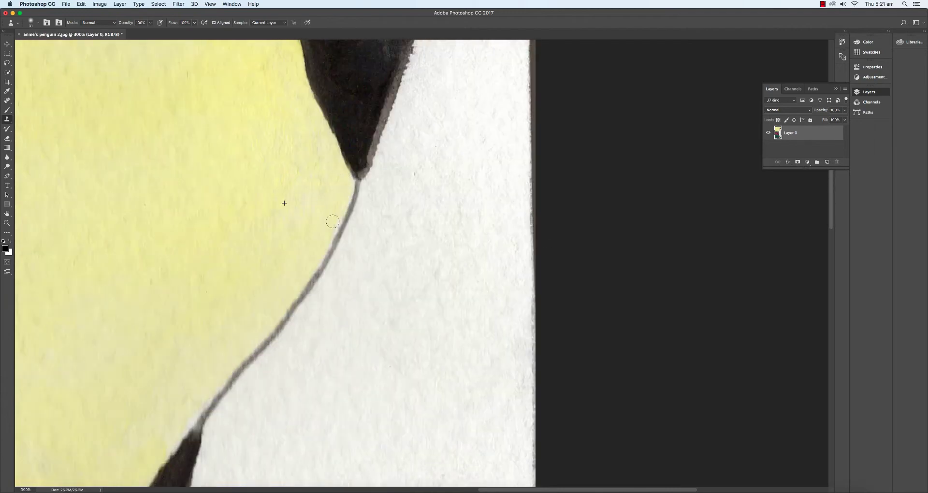
Clone dark red over the beige patch in the narrow gap between the penguin's flipper and body
scroll(334, 218, "up", 15)
scroll(334, 217, "left", 8)
key("super+0")
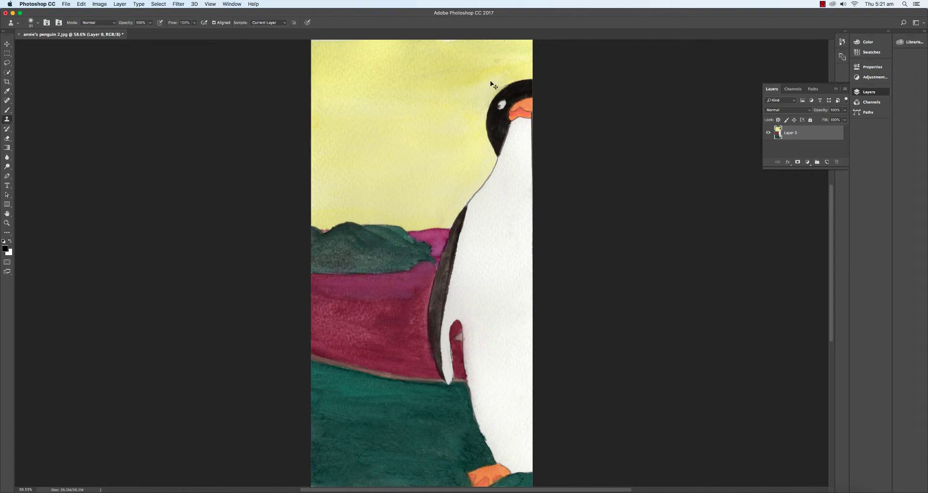
scroll(466, 402, "up", 3)
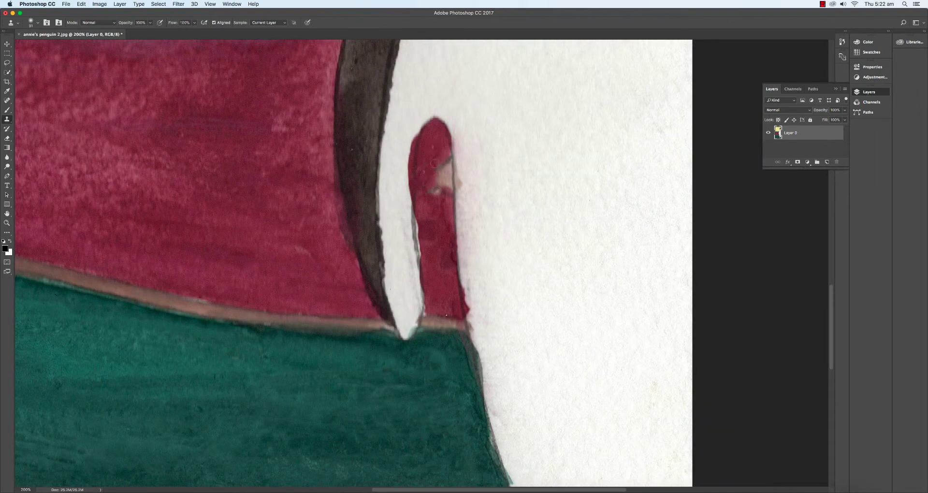
mouse_move(434, 163)
left_mouse_down()
mouse_move(442, 181)
mouse_move(435, 171)
left_mouse_up()
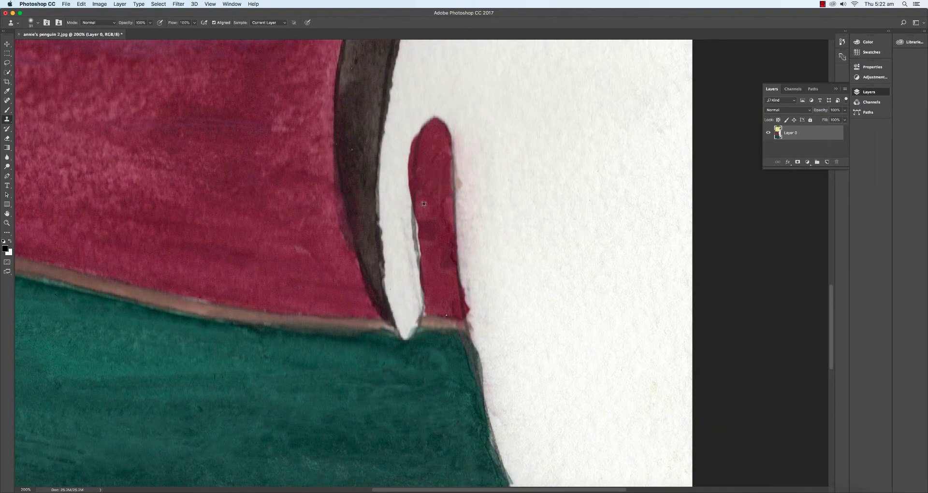
left_click_drag(423, 204, 421, 255)
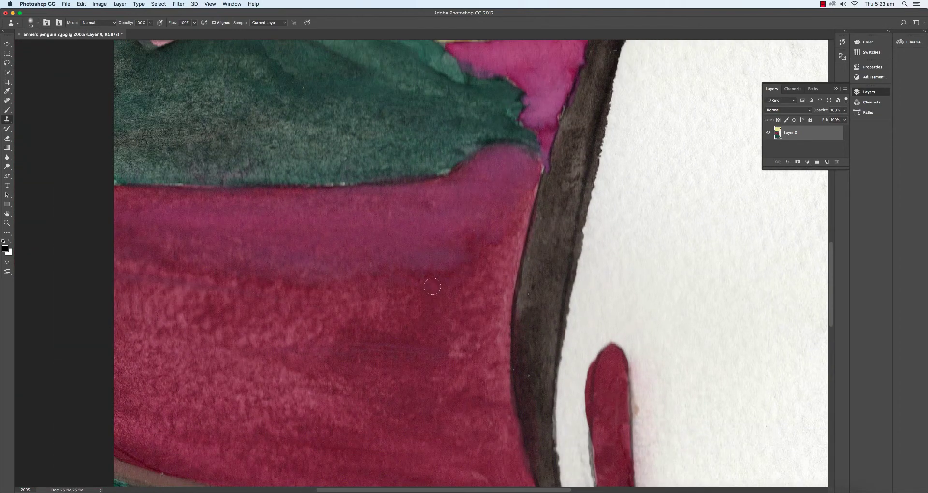
Set the clone brush to 25 px and clone magenta over the reddish patch between the two hilltops at the left
scroll(485, 168, "up", 5)
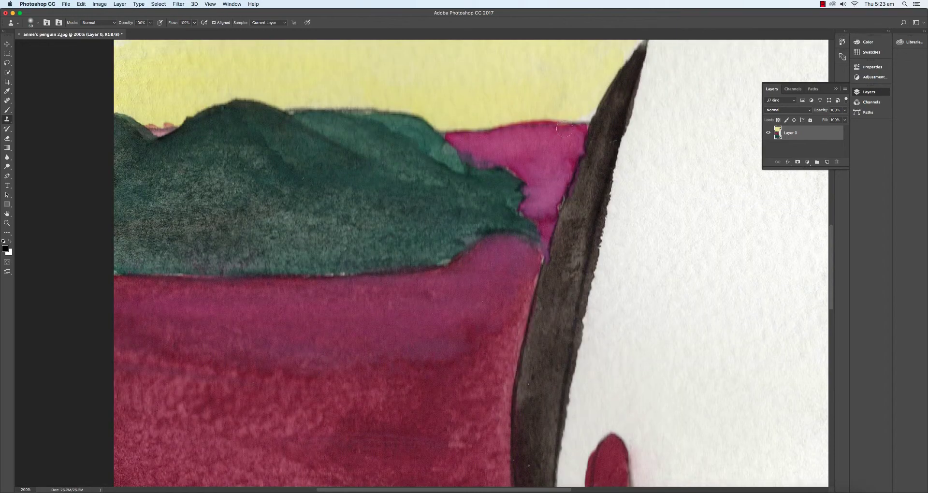
scroll(484, 168, "down", 1)
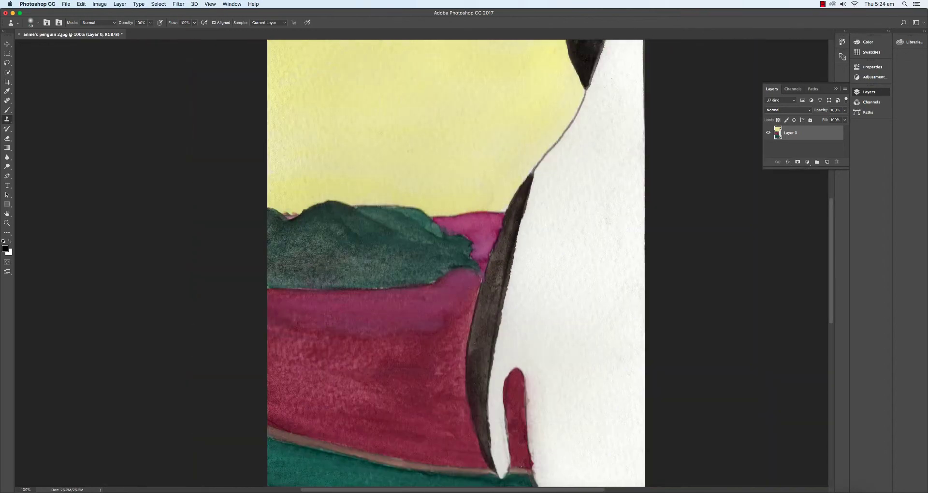
scroll(438, 213, "up", 3)
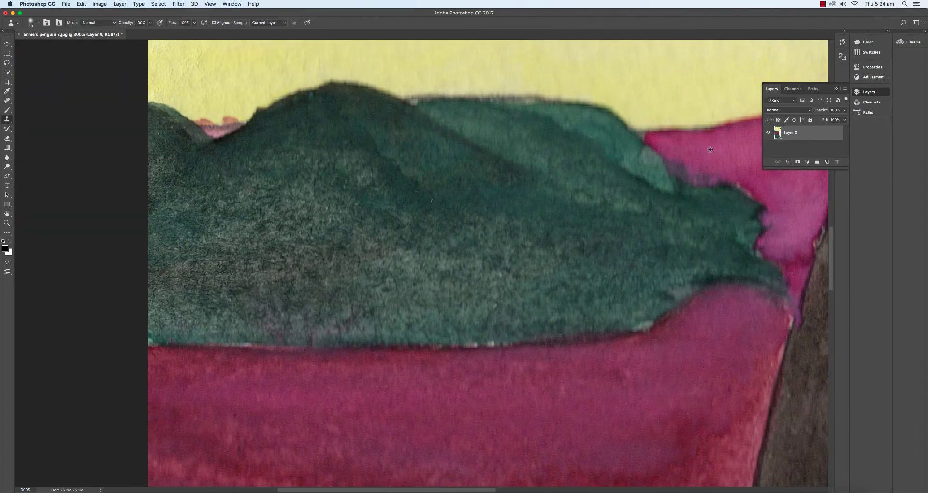
left_click(710, 150, "alt")
left_click(37, 23)
type("25")
key("Return")
mouse_move(207, 123)
left_mouse_down()
mouse_move(224, 126)
mouse_move(216, 131)
left_mouse_up()
Show the rulers and place a horizontal guide along the top of the magenta horizon
scroll(473, 191, "right", 3)
key("super+r")
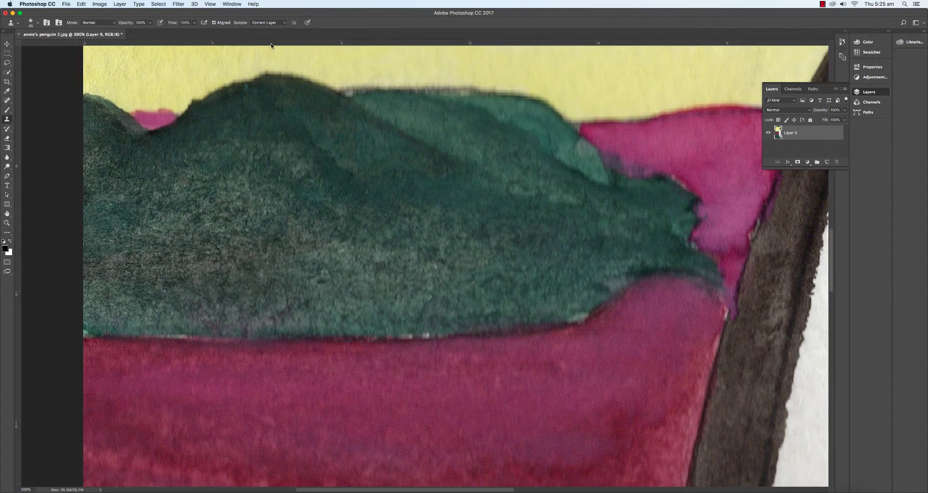
left_click_drag(270, 43, 270, 110)
Clone the magenta patch between the hilltops up to the guide and tidy the adjoining green hill edges
mouse_move(160, 117)
left_mouse_down()
mouse_move(175, 112)
mouse_move(132, 114)
mouse_move(176, 121)
mouse_move(158, 129)
left_mouse_up()
left_click(210, 139, "alt")
left_click(120, 134, "alt")
left_click_drag(128, 123, 139, 128)
left_click(158, 150, "alt")
left_click(139, 129)
left_click(246, 137, "alt")
left_click_drag(197, 99, 218, 95)
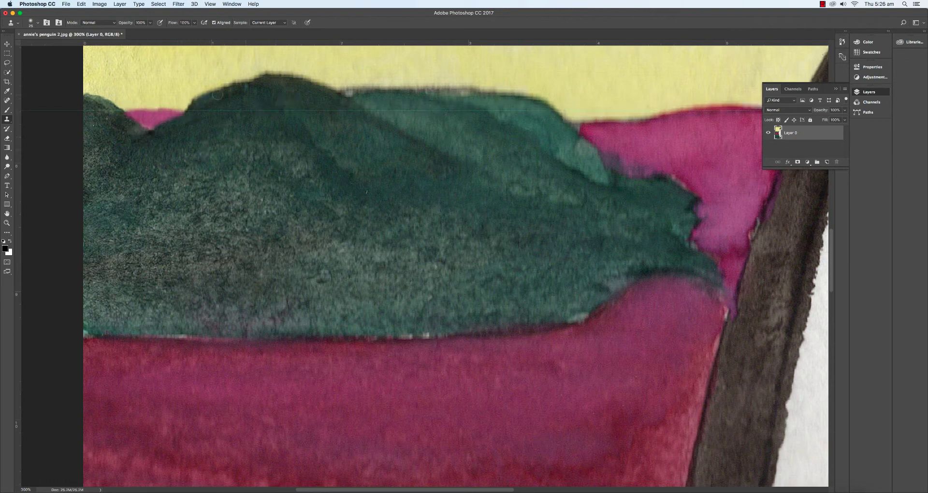
Clone magenta along the guide from the green hill to the black flipper to level the horizon
scroll(501, 102, "right", 10)
scroll(512, 155, "left", 6)
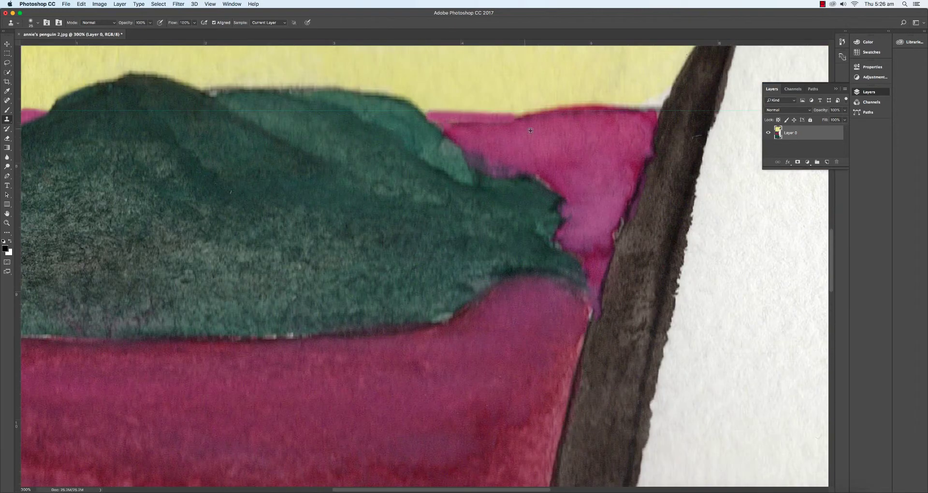
left_click_drag(421, 115, 655, 111)
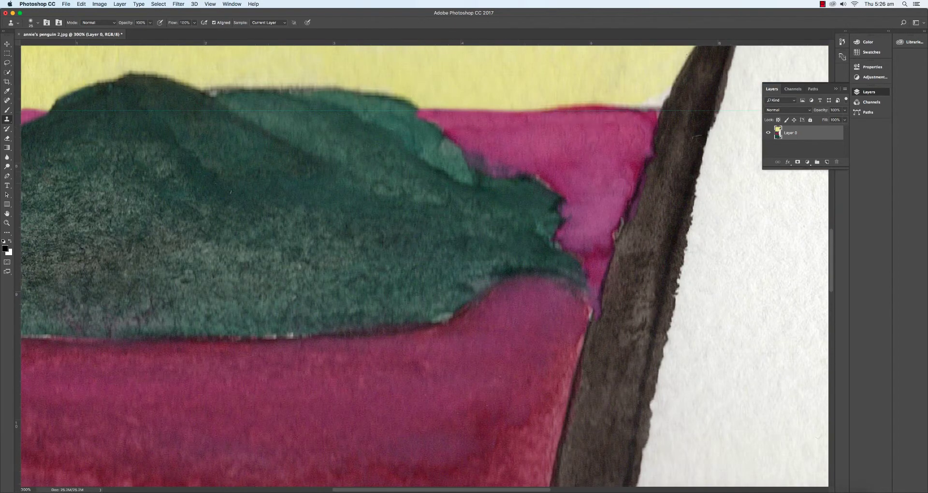
Clone magenta over the uneven edges beside the black flipper and around the green hill's pointed right tip
left_click(593, 176, "alt")
left_click_drag(633, 157, 633, 160)
mouse_move(631, 182)
left_mouse_down()
mouse_move(600, 258)
mouse_move(590, 248)
mouse_move(600, 257)
mouse_move(584, 306)
mouse_move(538, 286)
mouse_move(592, 251)
left_mouse_up()
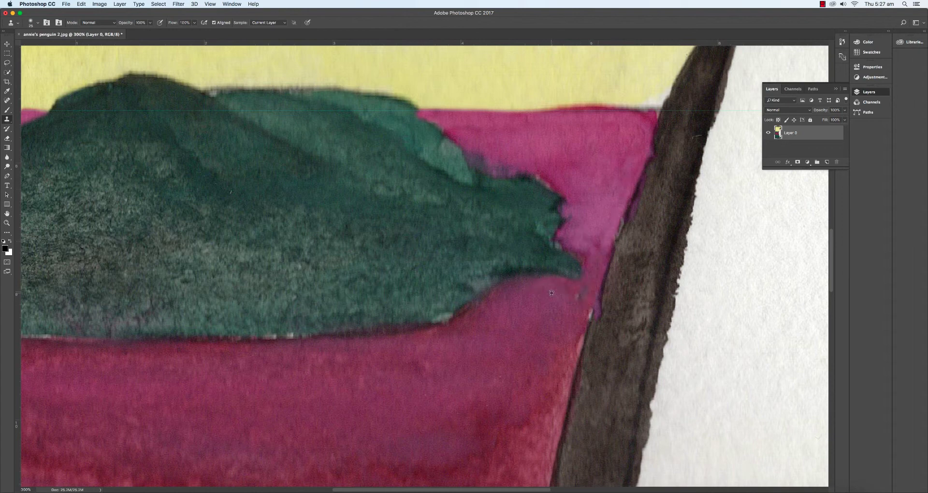
left_click_drag(551, 293, 507, 283)
Clone magenta and red paint over the pale edge beside the flipper and the area just below the hill's tip
mouse_move(590, 313)
left_mouse_down()
mouse_move(557, 415)
mouse_move(473, 414)
left_mouse_up()
left_click(542, 344, "alt")
left_click_drag(439, 448, 551, 438)
left_click_drag(468, 398, 484, 396)
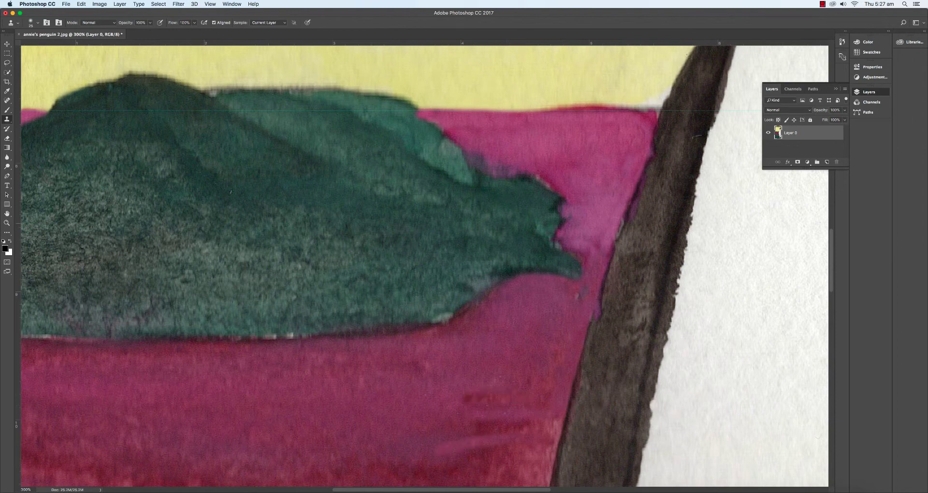
Hide the guide and clone yellow sky along the top of the magenta horizon up to the black flipper
key("super+0")
key("super+semicolon")
key("super+plus")
key("super+plus")
key("super+plus")
left_click(427, 110, "alt")
left_click_drag(436, 145, 520, 148)
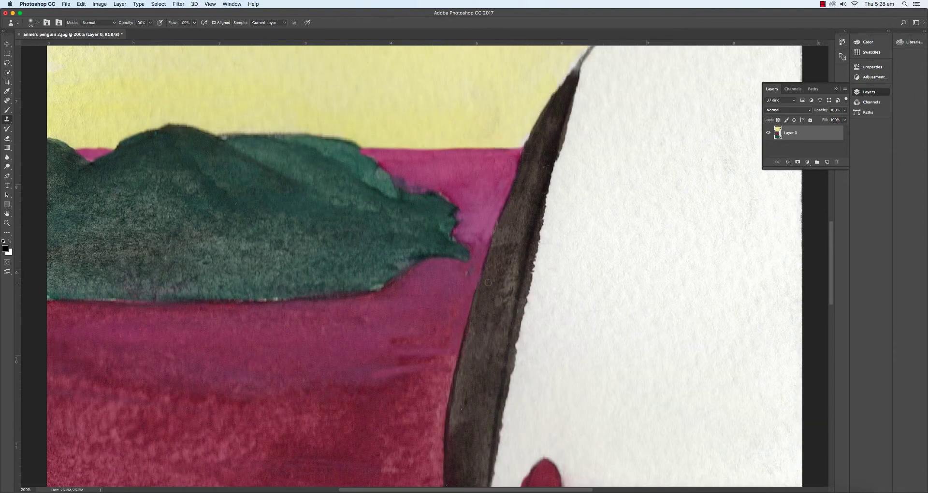
Enlarge the clone brush and clone white over the stained belly edge beside the red strip and down along the green ground
scroll(500, 251, "down", 10)
left_click(38, 22)
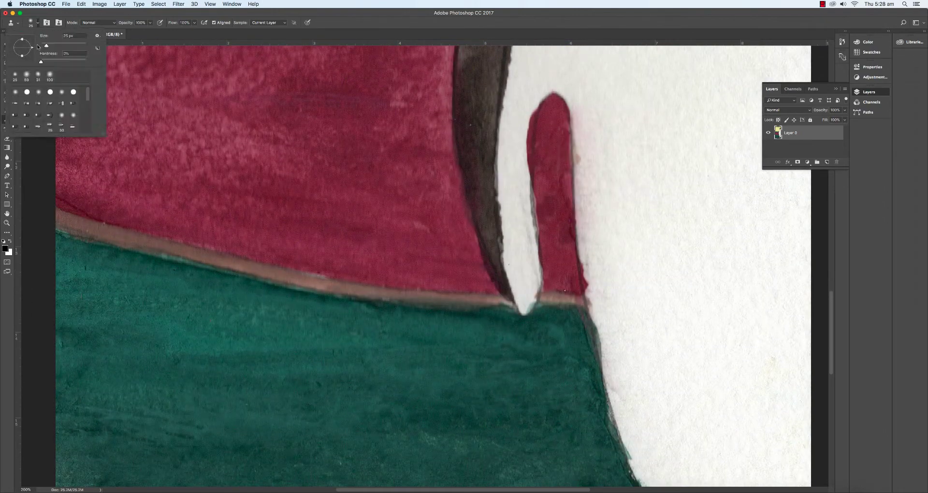
left_click_drag(43, 46, 55, 45)
left_click(624, 272, "alt")
left_click_drag(594, 275, 626, 409)
left_click_drag(594, 129, 597, 203)
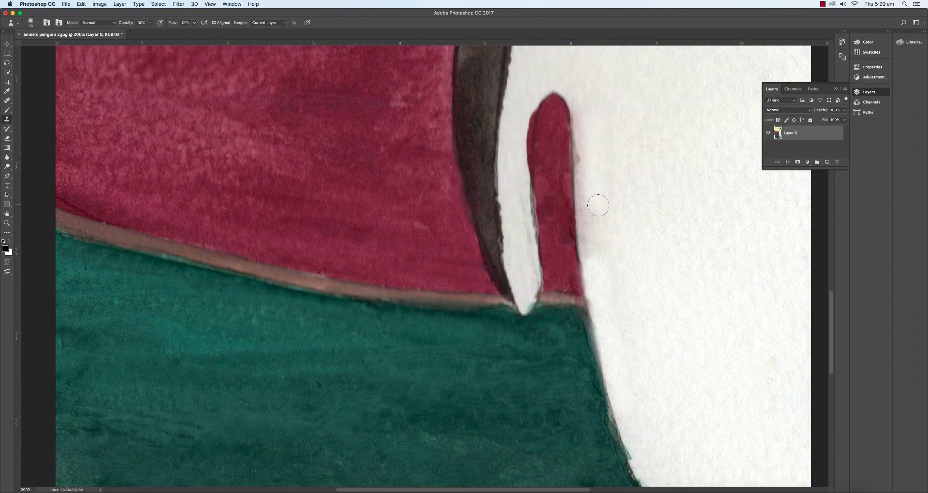
Clone clean white over the brown spot and pink stains beside the red strip and in the narrow gap by the flipper
scroll(596, 203, "up", 2)
left_click(609, 133, "alt")
left_click_drag(582, 153, 590, 290)
left_click_drag(534, 164, 535, 179)
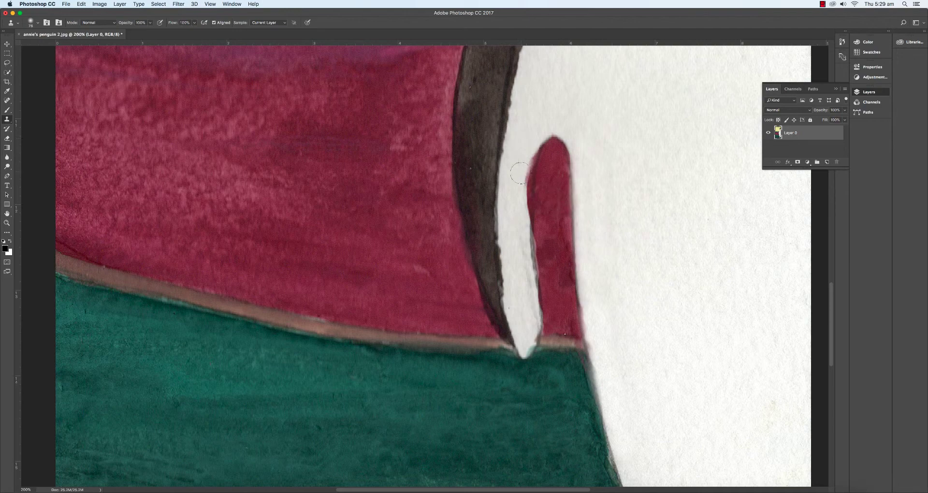
Clone white over the dark vertical line along the outer edge of the penguin's chest, below the orange beak
key("super+minus")
key("super+minus")
scroll(544, 173, "up", 3)
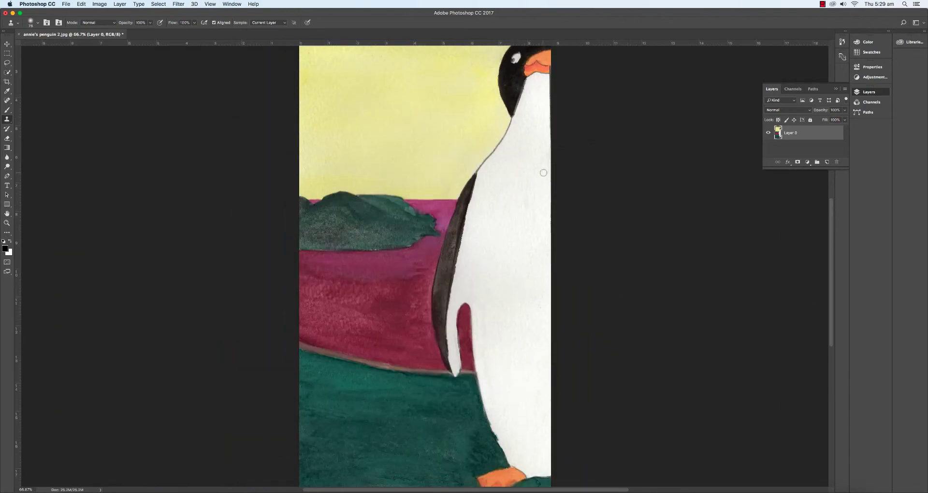
scroll(544, 172, "down", 1)
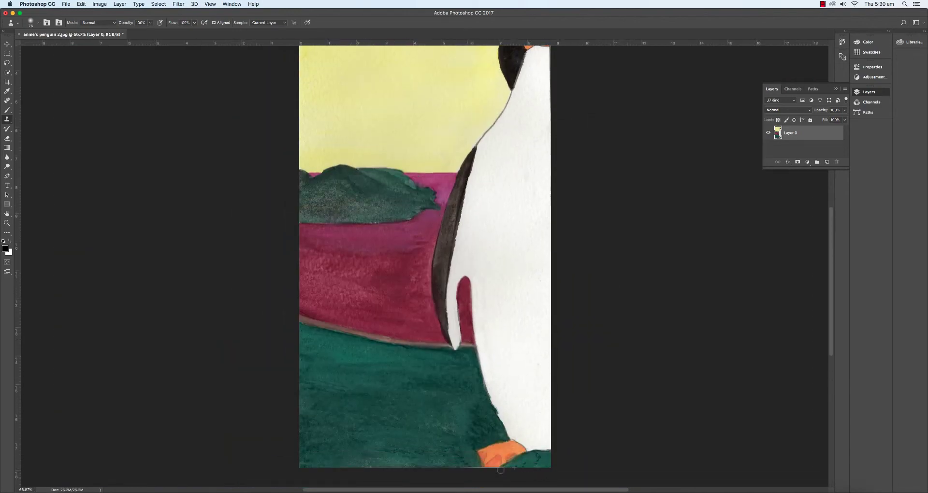
scroll(495, 362, "up", 5)
key("super+plus")
key("super+plus")
scroll(537, 266, "up", 4)
scroll(538, 266, "right", 4)
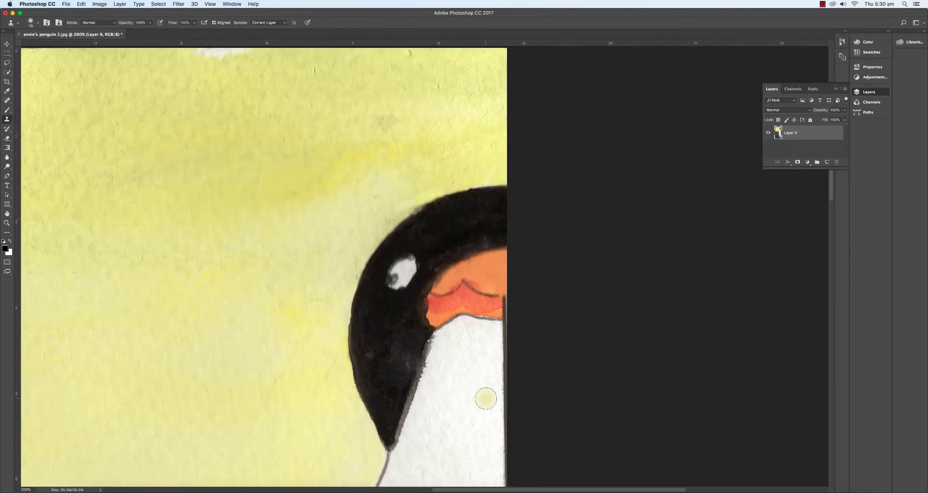
left_click(486, 397, "alt")
left_click_drag(497, 334, 499, 434)
scroll(499, 434, "down", 5)
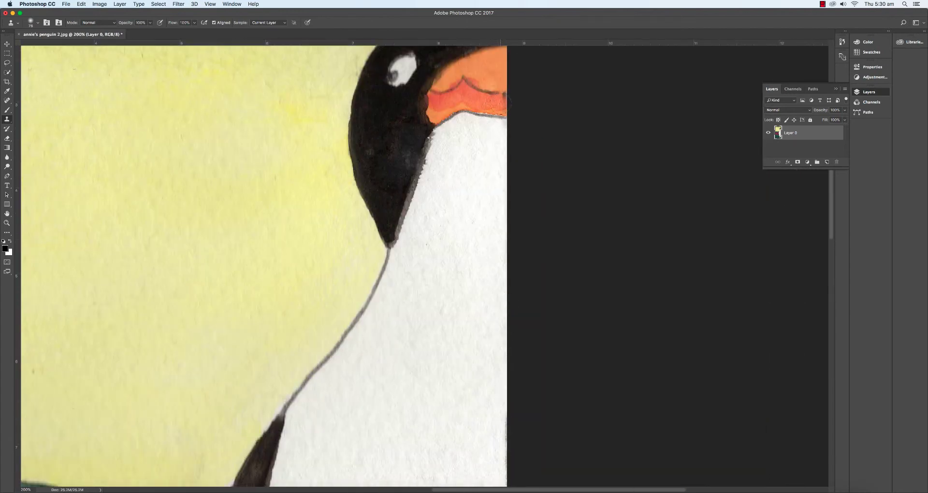
scroll(519, 230, "down", 6)
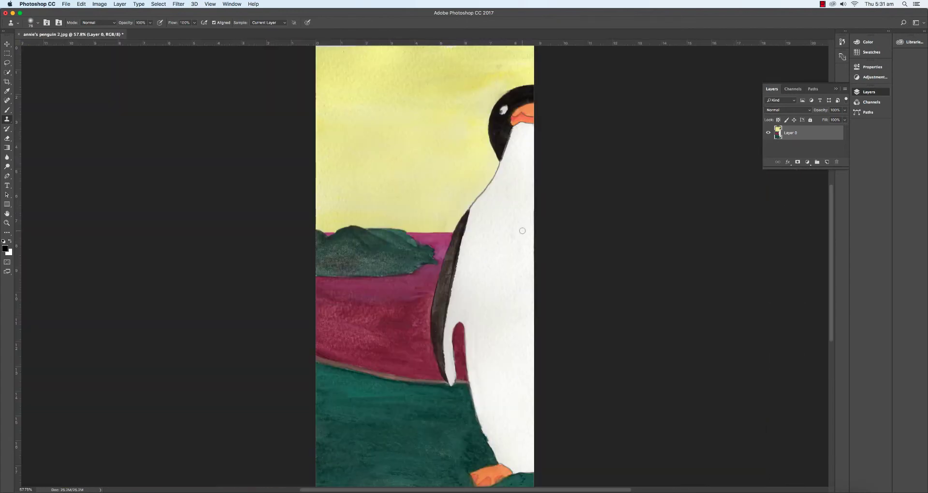
Clone dark green paint over the specks and uneven patches inside the green hill
key("super+plus")
key("super+plus")
key("super+plus")
key("super+plus")
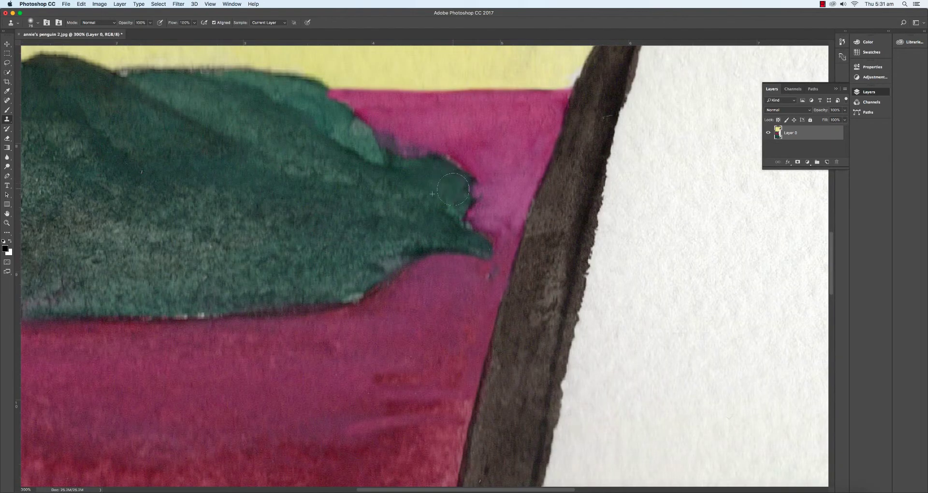
left_click_drag(413, 183, 447, 206)
left_click_drag(259, 152, 370, 220)
left_click_drag(141, 172, 216, 222)
Reduce the clone brush size and clone yellow sky over the magenta bump between the two hills to level the horizon
scroll(246, 193, "left", 8)
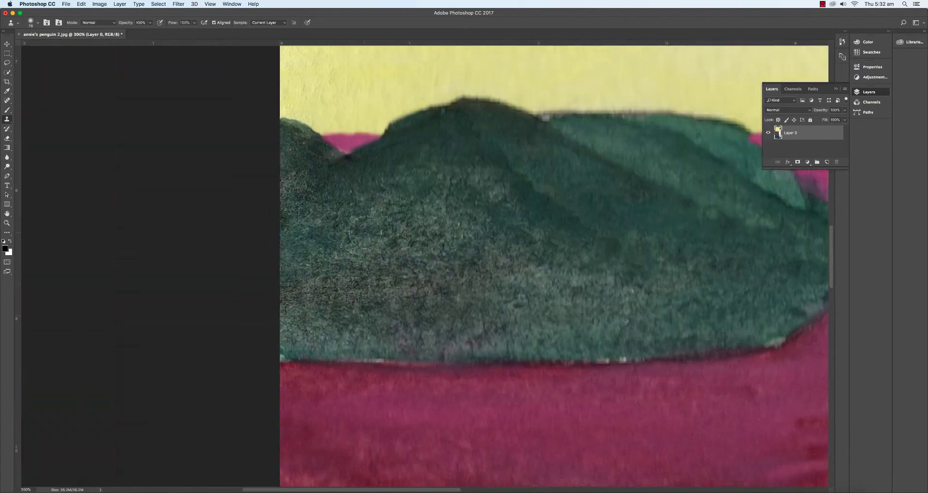
left_click(38, 23)
left_click(40, 46)
key("Return")
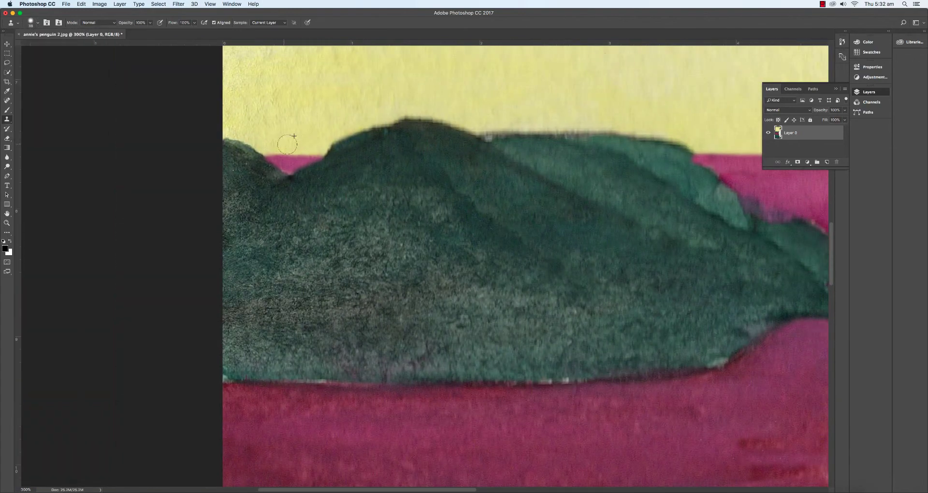
left_click_drag(337, 156, 299, 193)
key("super+0")
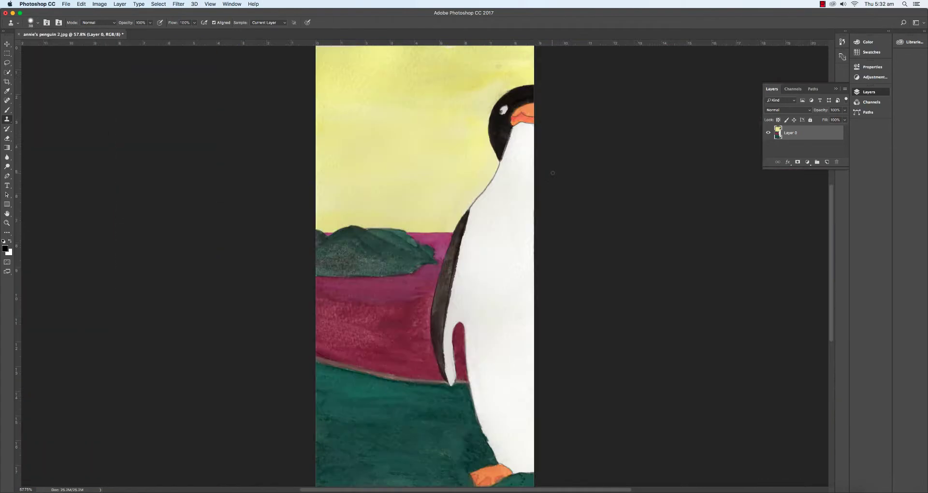
Clone along the green hill's slope toward its pointed tip, and undo and redo the stroke to compare the result
key("super+plus")
key("super+plus")
key("super+plus")
key("super+plus")
mouse_move(397, 130)
left_mouse_down()
mouse_move(466, 145)
mouse_move(493, 227)
mouse_move(507, 196)
mouse_move(511, 203)
mouse_move(504, 246)
left_mouse_up()
key("super+z")
key("super+z")
key("super+0")
Start saving the retouched painting under Save As in the 01 student works folder, with JPEG as the format
left_click(66, 4)
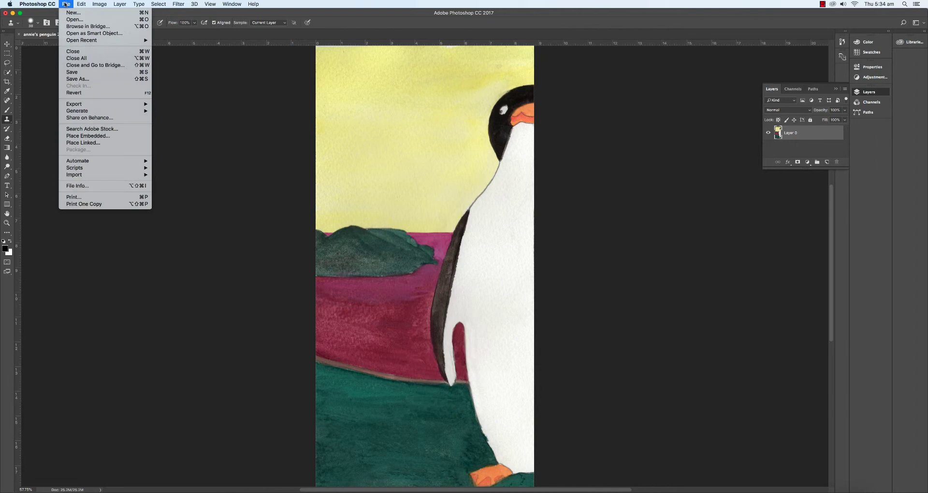
left_click(75, 74)
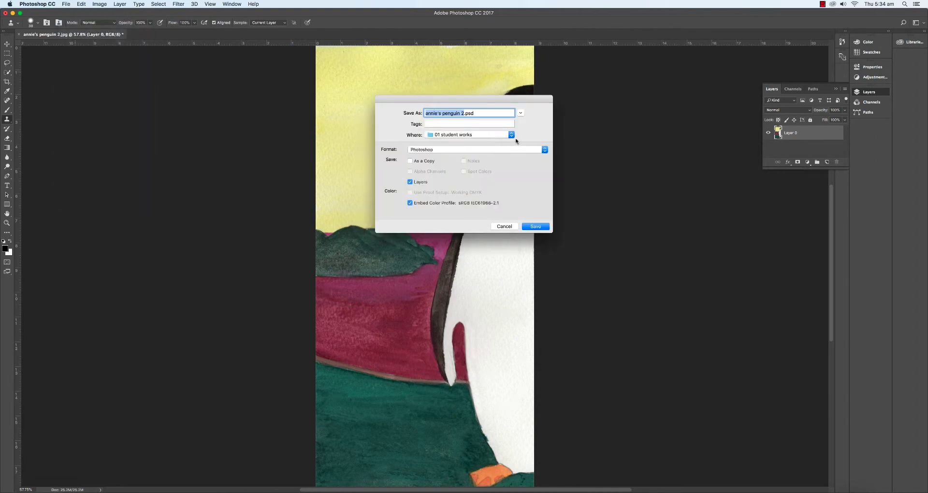
left_click(521, 113)
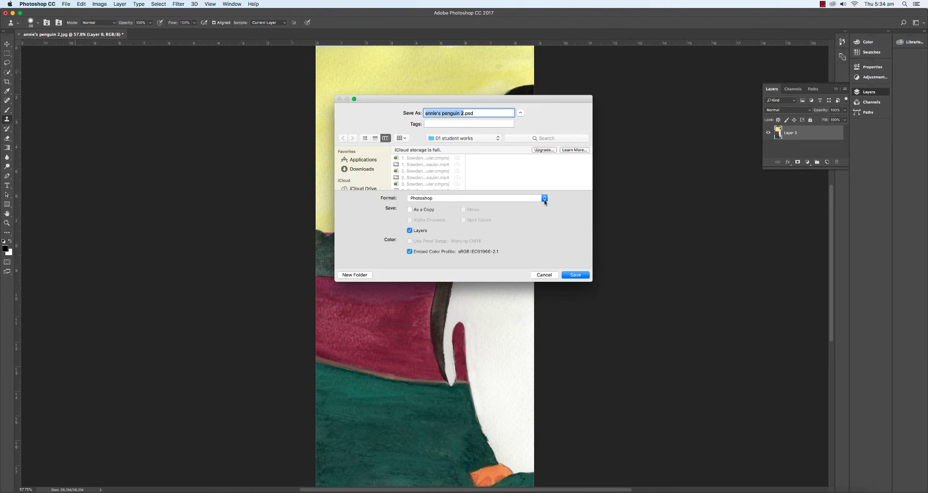
left_click(545, 199)
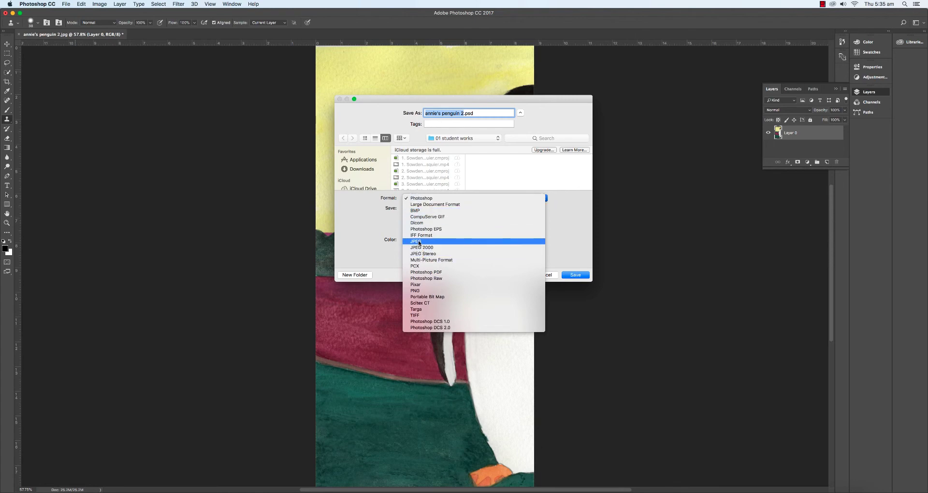
left_click(419, 241)
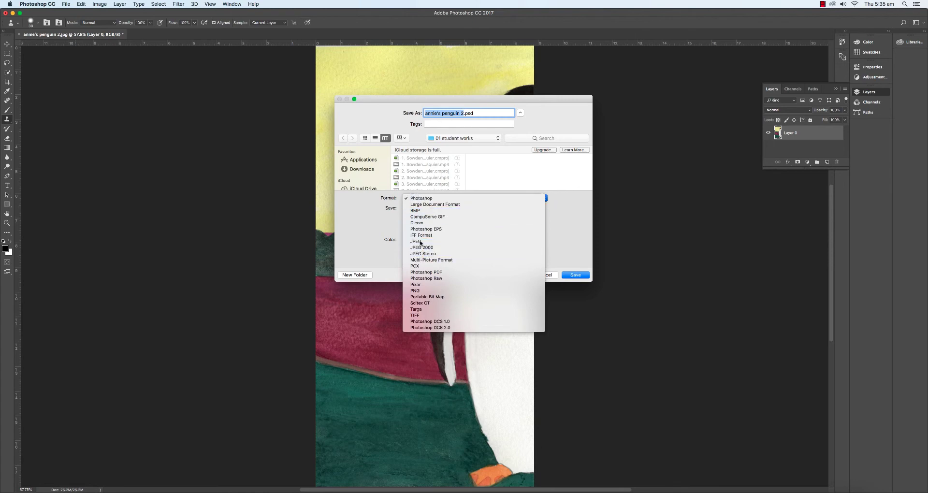